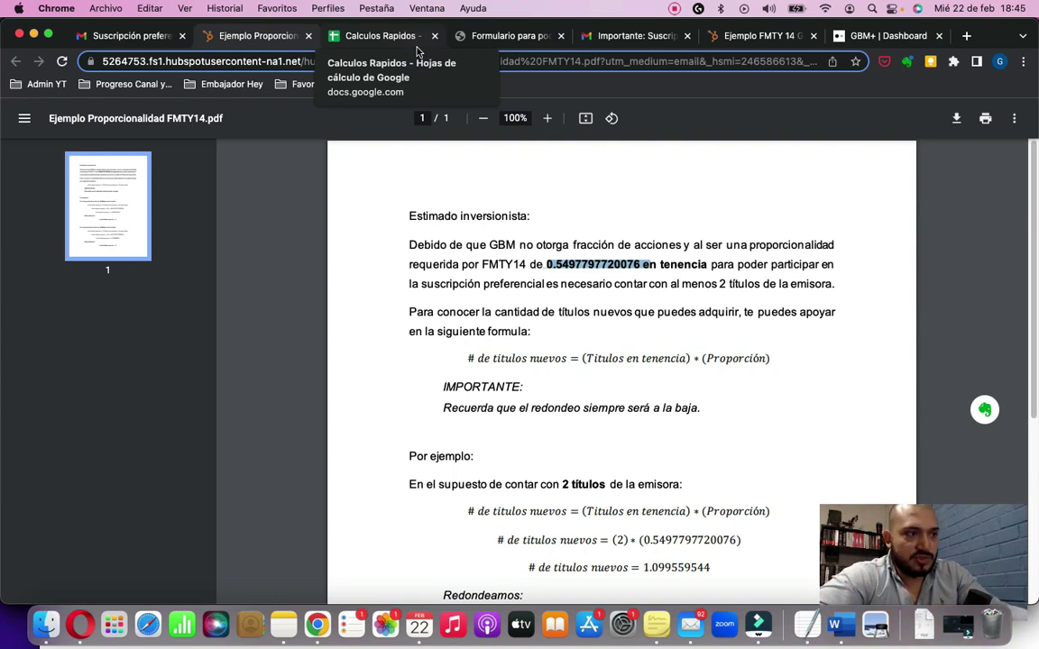
Step: Review the proportion formula in the FMTY14 PDF, then examine the proportion, titles held and purchasable titles cells in the Calculos Rapidos sheet
{"action": "scroll", "coordinate": [521, 330], "scroll_direction": "down", "scroll_amount": 5}
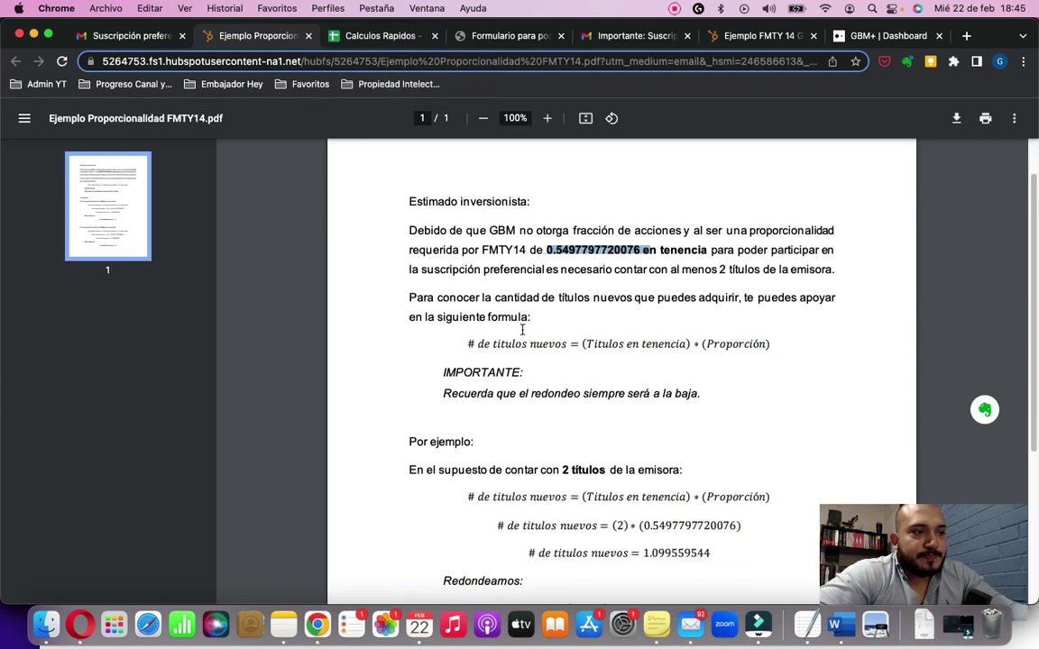
{"action": "scroll", "coordinate": [521, 330], "scroll_direction": "up", "scroll_amount": 5}
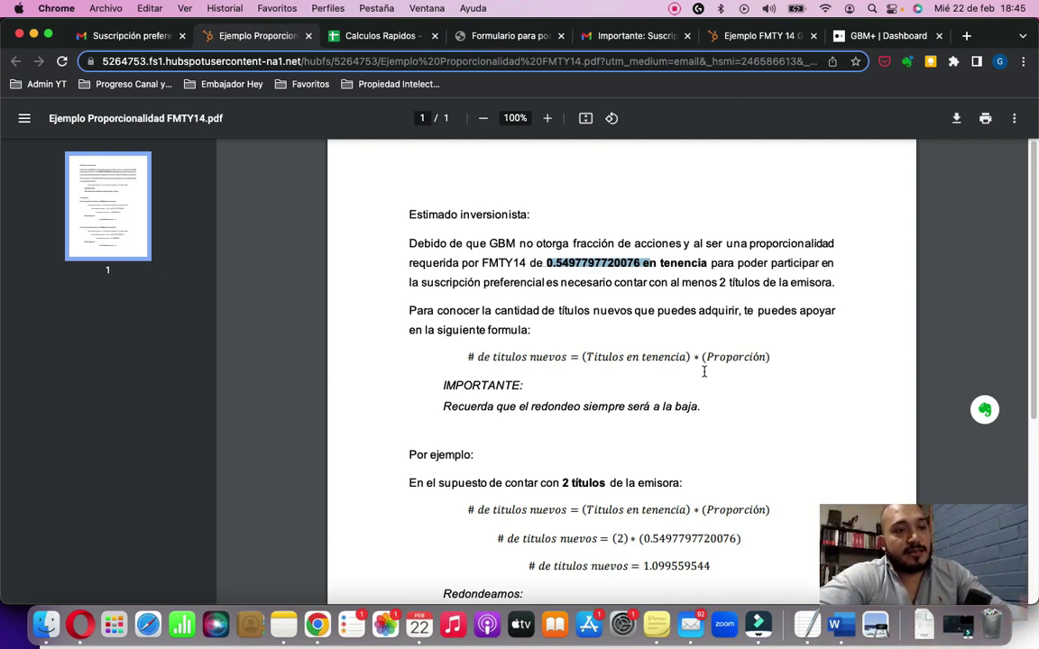
{"action": "left_click", "coordinate": [340, 39]}
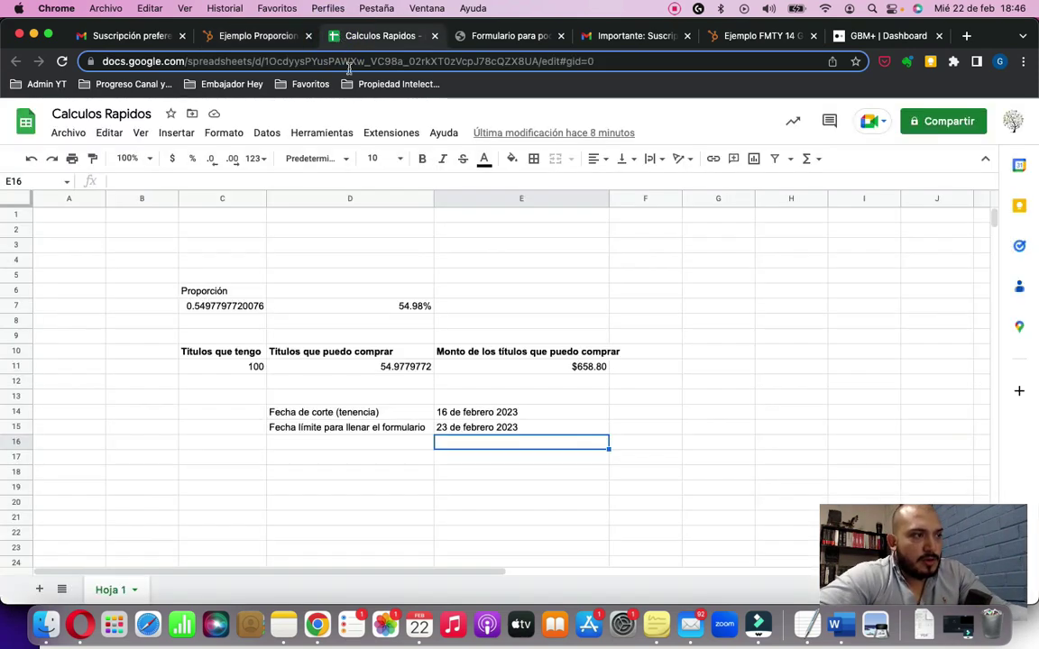
{"action": "left_click", "coordinate": [259, 320]}
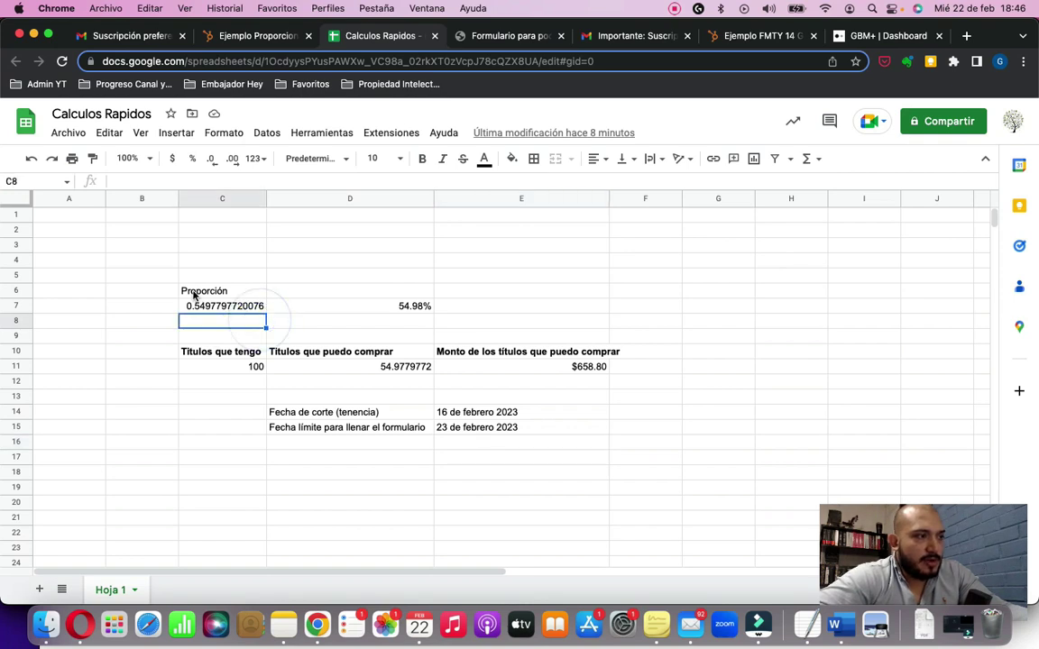
{"action": "left_click", "coordinate": [192, 302]}
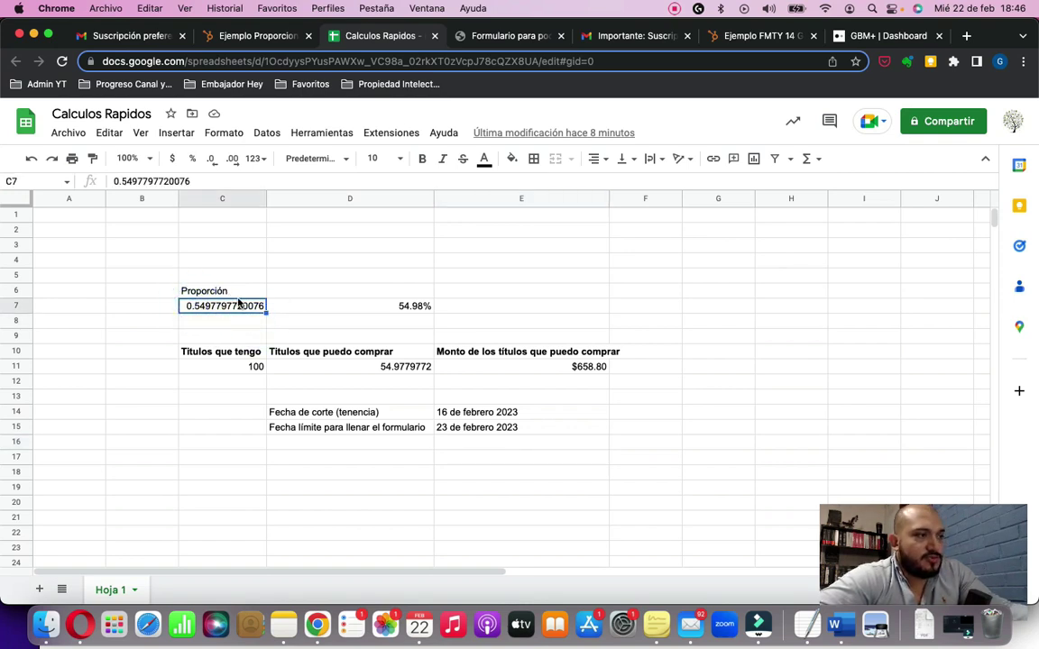
{"action": "left_click", "coordinate": [228, 293]}
{"action": "left_click", "coordinate": [220, 305]}
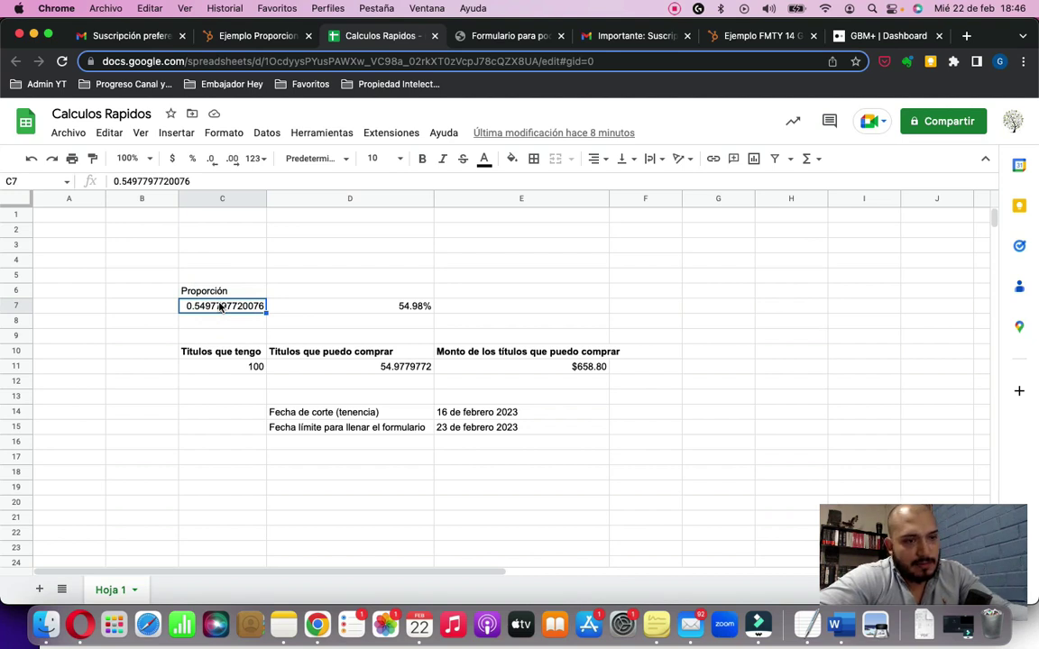
{"action": "left_click", "coordinate": [301, 308]}
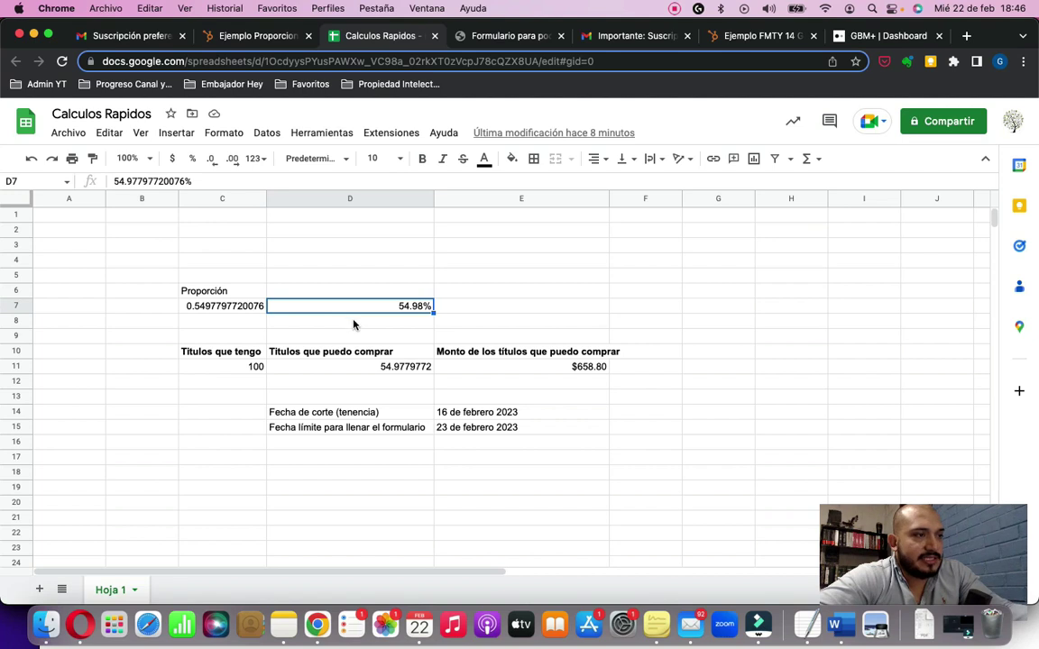
{"action": "left_click", "coordinate": [55, 416]}
{"action": "left_click", "coordinate": [232, 368]}
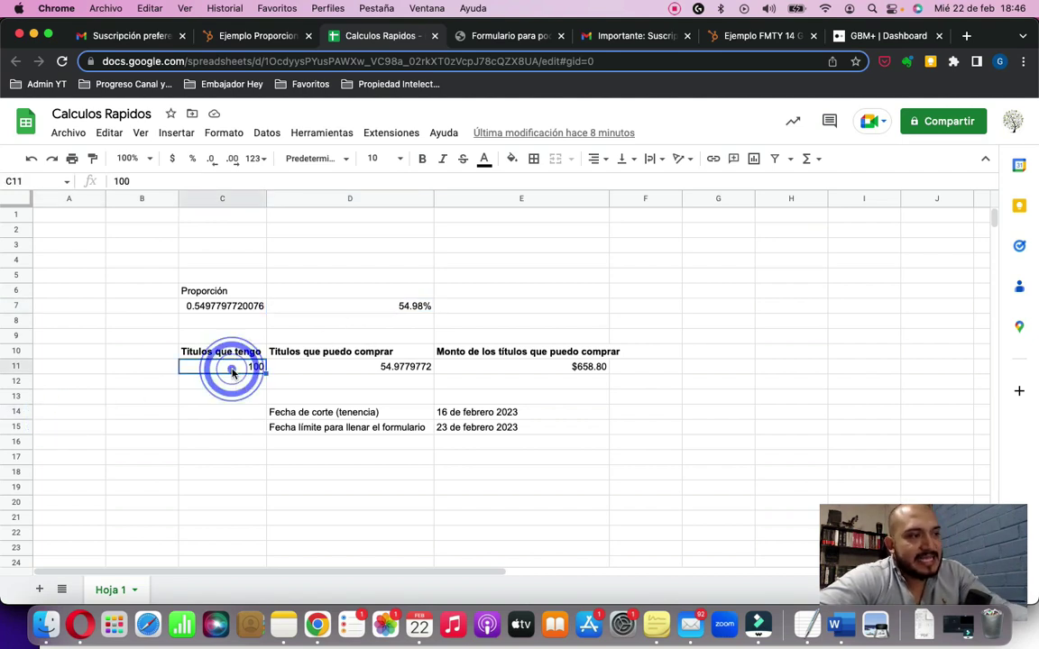
{"action": "left_click", "coordinate": [346, 369]}
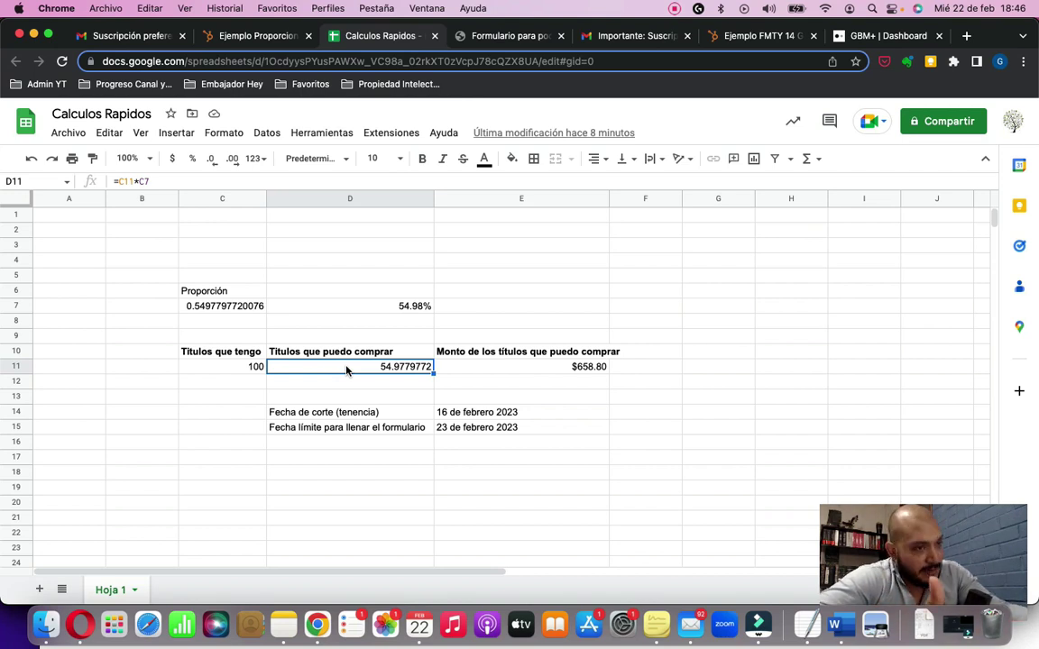
{"action": "left_click", "coordinate": [234, 366]}
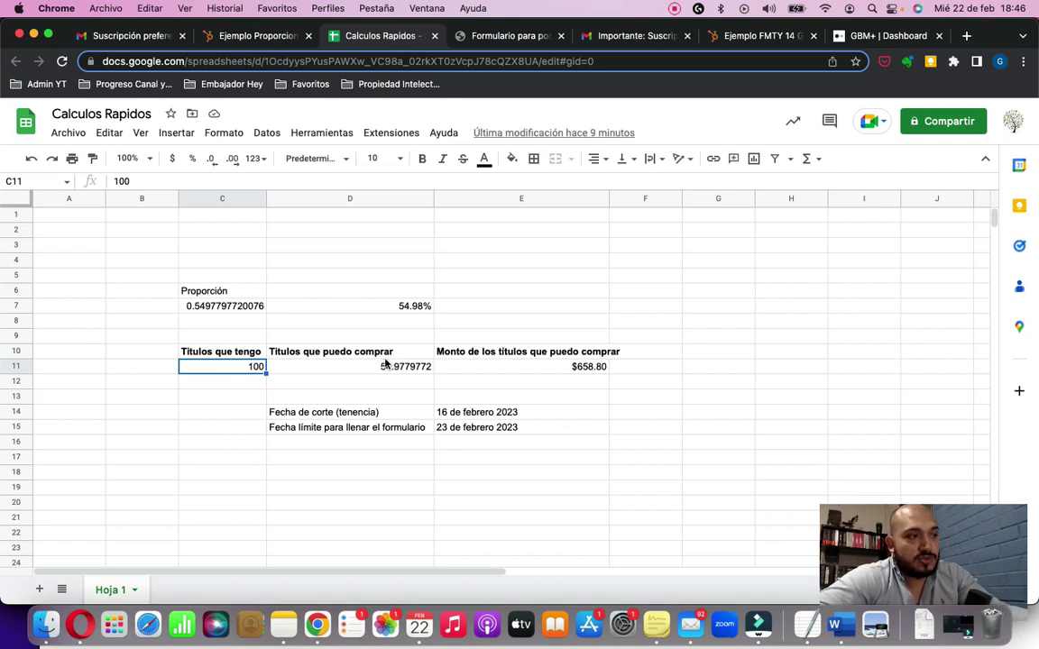
Step: Switch to the GBM+ dashboard and open the Fibras portfolio
{"action": "left_click", "coordinate": [864, 36]}
{"action": "scroll", "coordinate": [232, 495], "scroll_direction": "down", "scroll_amount": 3}
{"action": "scroll", "coordinate": [232, 495], "scroll_direction": "down", "scroll_amount": 8}
{"action": "left_click", "coordinate": [423, 513]}
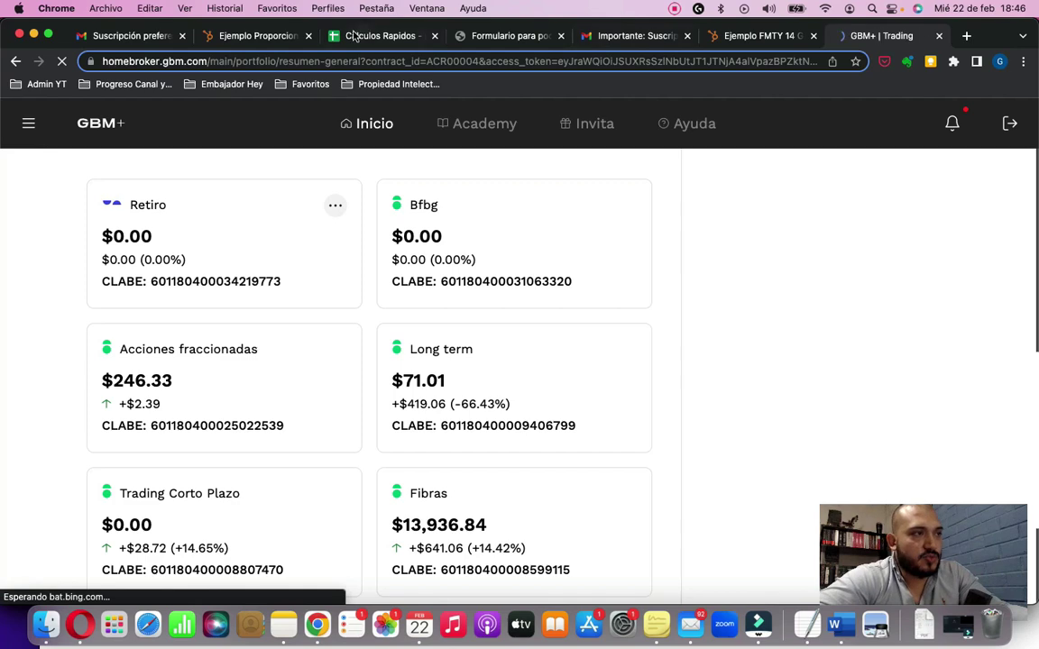
Step: Return to the Calculos Rapidos sheet and enter 124 as the titles held in cell C12
{"action": "left_click", "coordinate": [354, 35]}
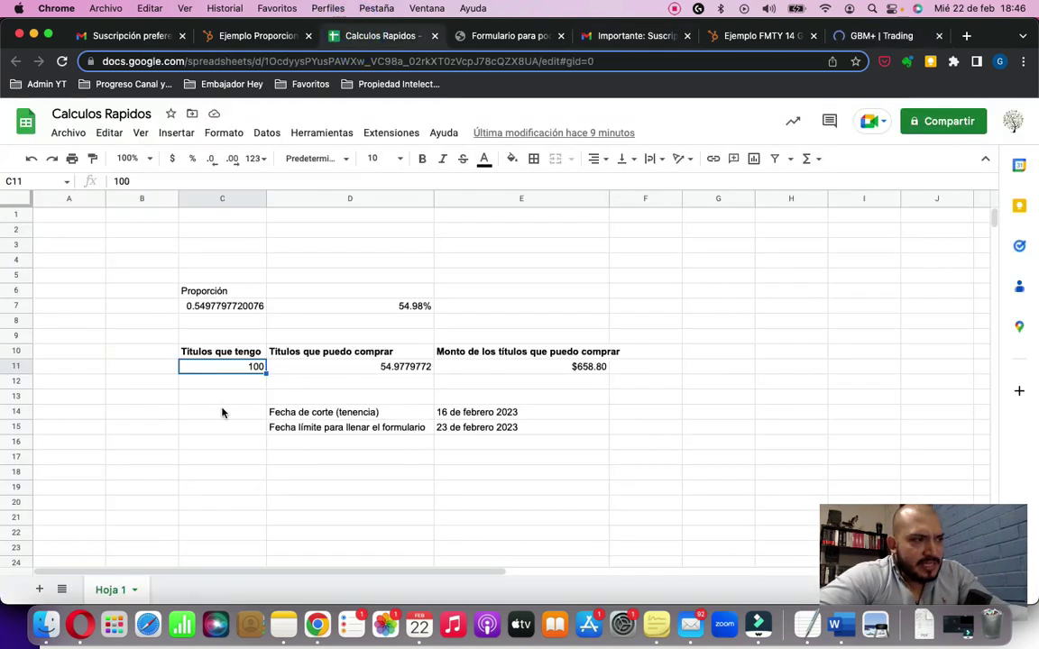
{"action": "left_click", "coordinate": [219, 383]}
{"action": "type", "text": "124"}
{"action": "key", "text": "Return"}
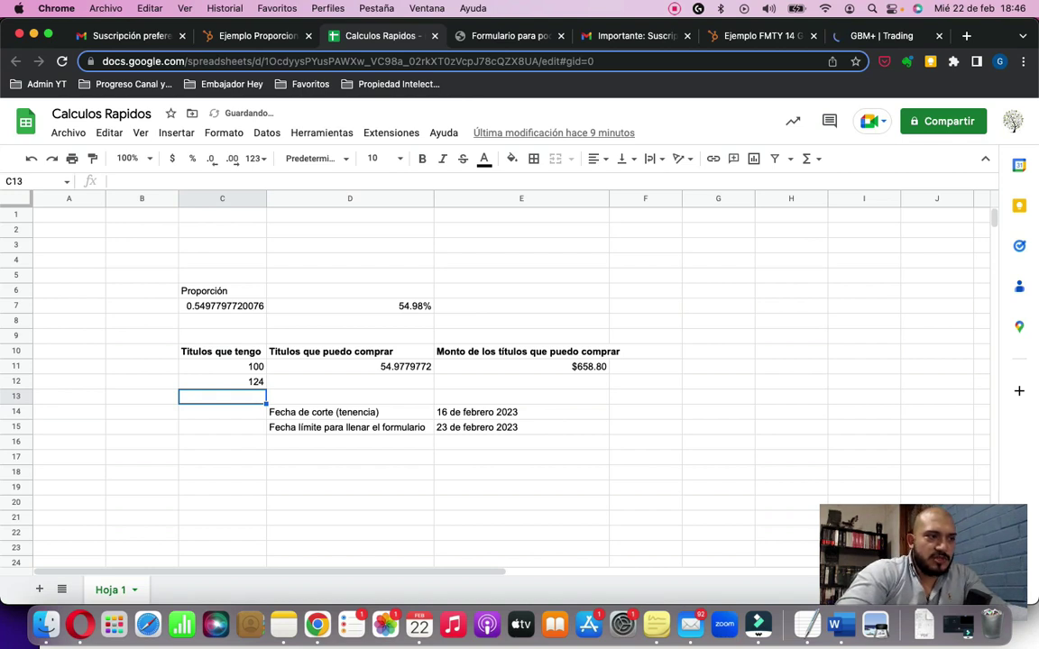
Step: Calculate the purchasable titles for the second row in cell D12 with the formula =C12*C7
{"action": "key", "text": "Right"}
{"action": "key", "text": "Up"}
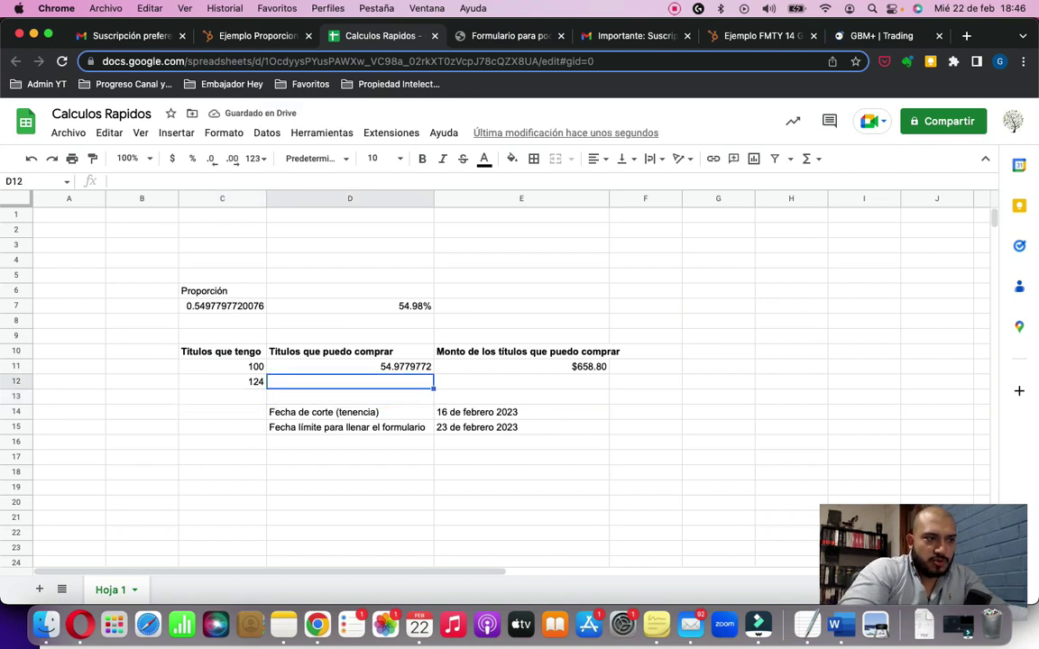
{"action": "type", "text": "=C12"}
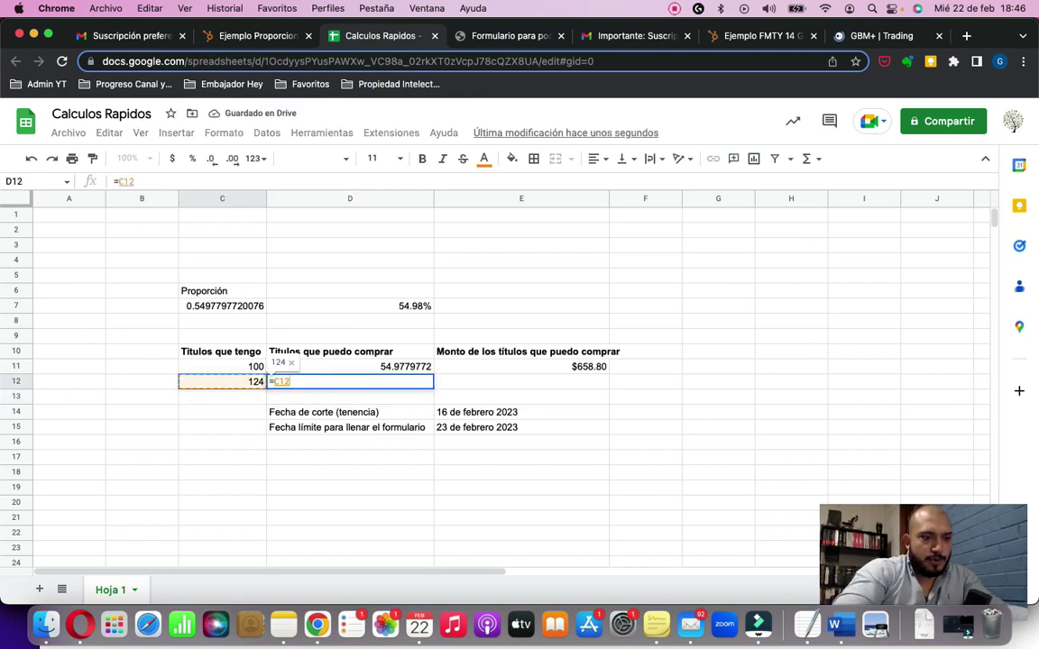
{"action": "type", "text": "*D10"}
{"action": "key", "text": "Up"}
{"action": "key", "text": "Up"}
{"action": "key", "text": "Up"}
{"action": "key", "text": "Left"}
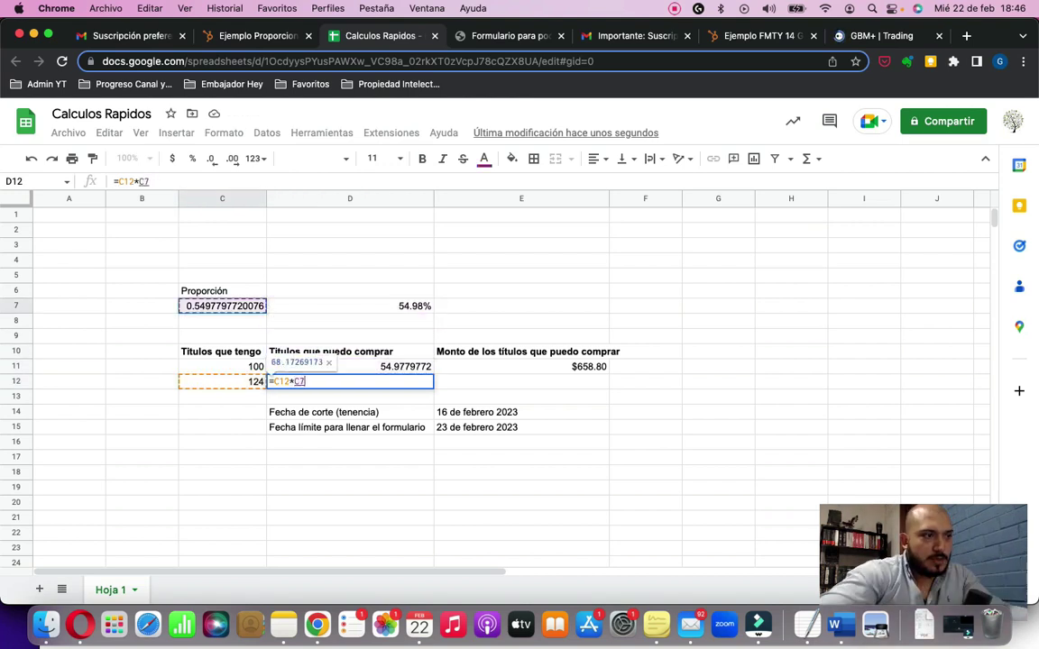
{"action": "key", "text": "Return"}
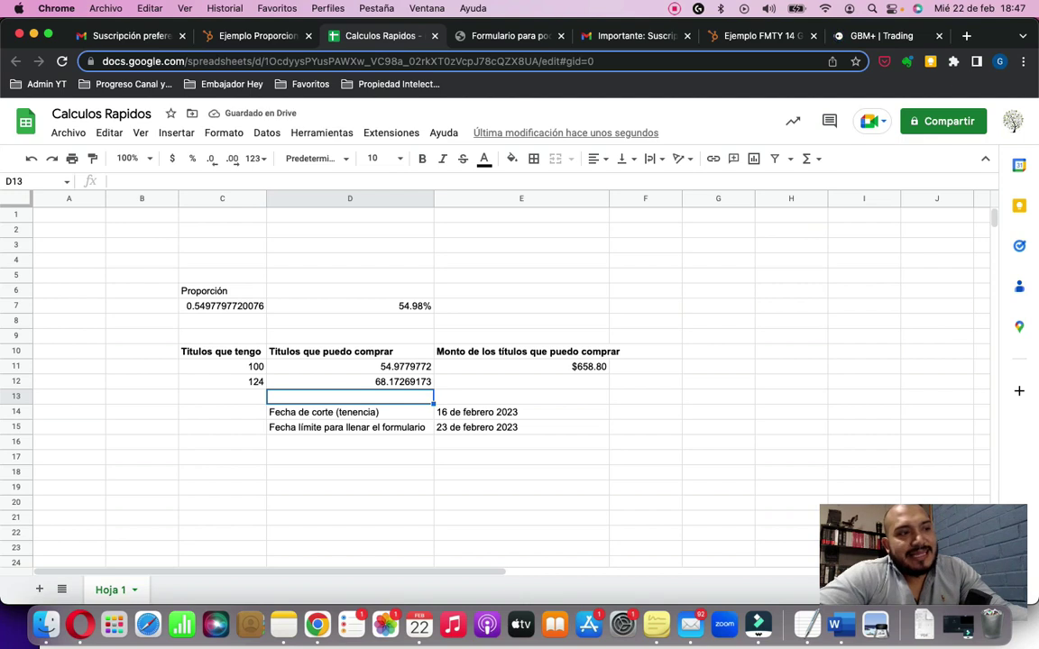
Step: Calculate the purchase amount in cell E12 with the formula =68*12.20 and format the cell as currency
{"action": "key", "text": "Right"}
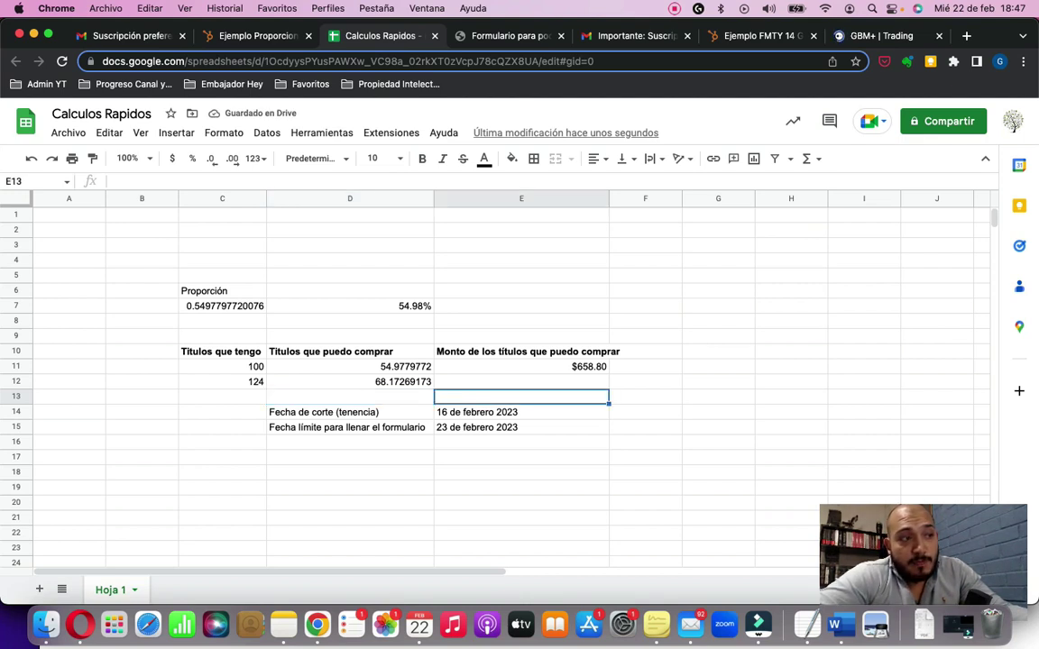
{"action": "key", "text": "Up"}
{"action": "type", "text": "="}
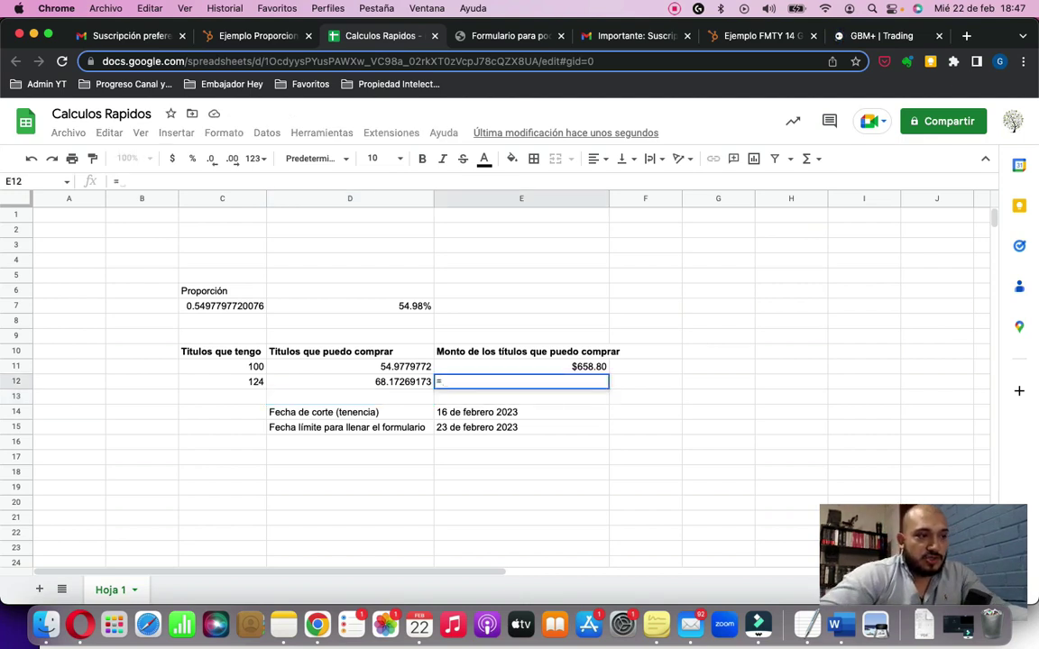
{"action": "key", "text": "Left"}
{"action": "key", "text": "Page_Up"}
{"action": "key", "text": "BackSpace"}
{"action": "key", "text": "BackSpace"}
{"action": "type", "text": "68*"}
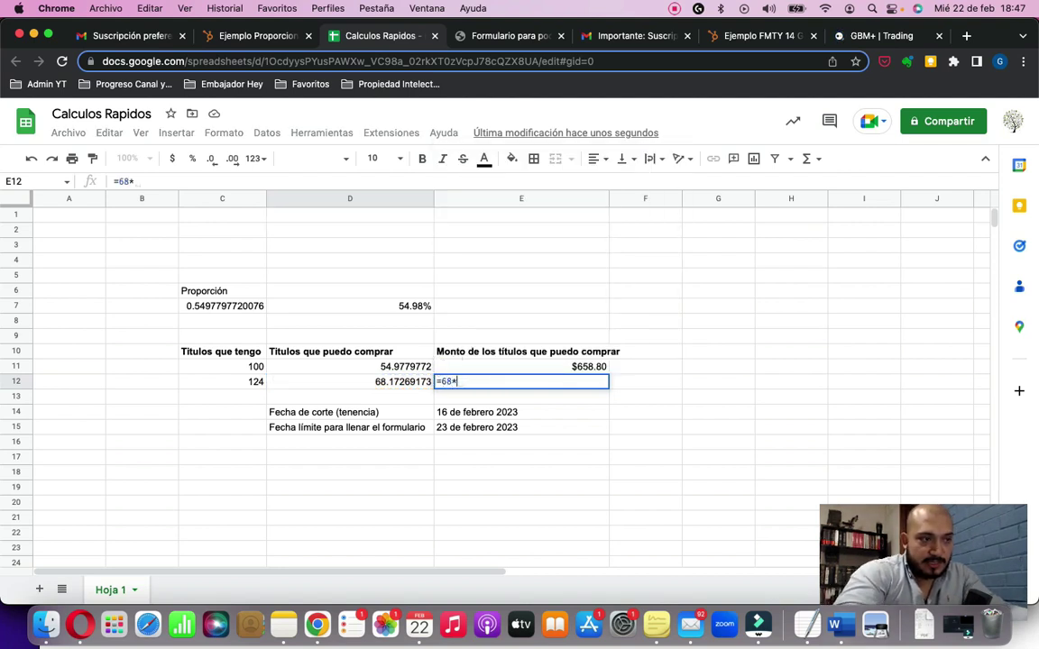
{"action": "type", "text": "12.20"}
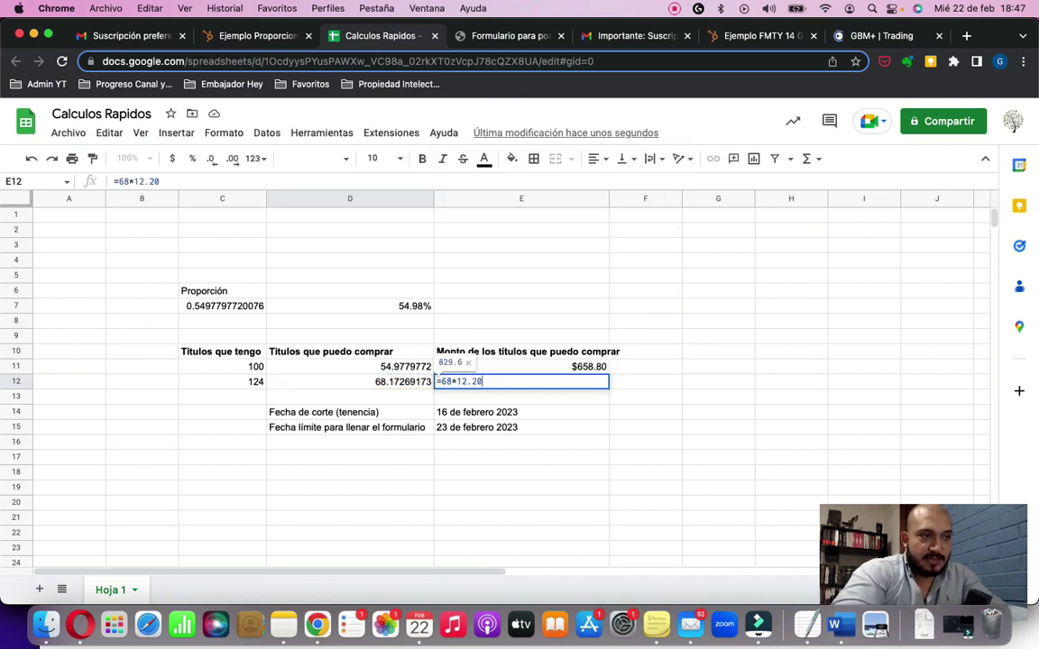
{"action": "key", "text": "Return"}
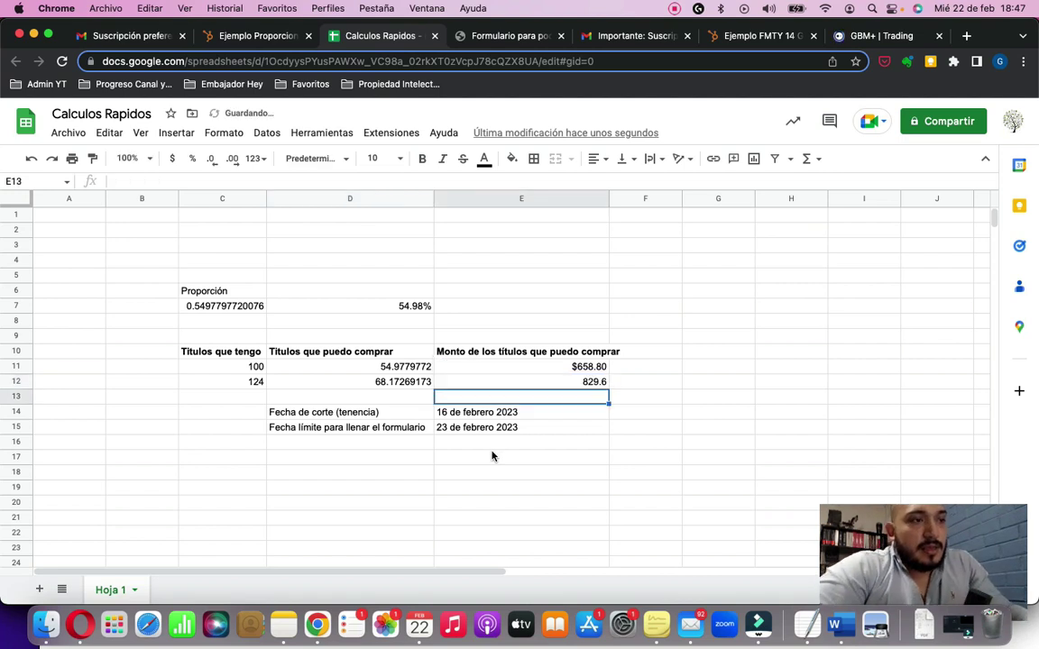
{"action": "left_click", "coordinate": [557, 382]}
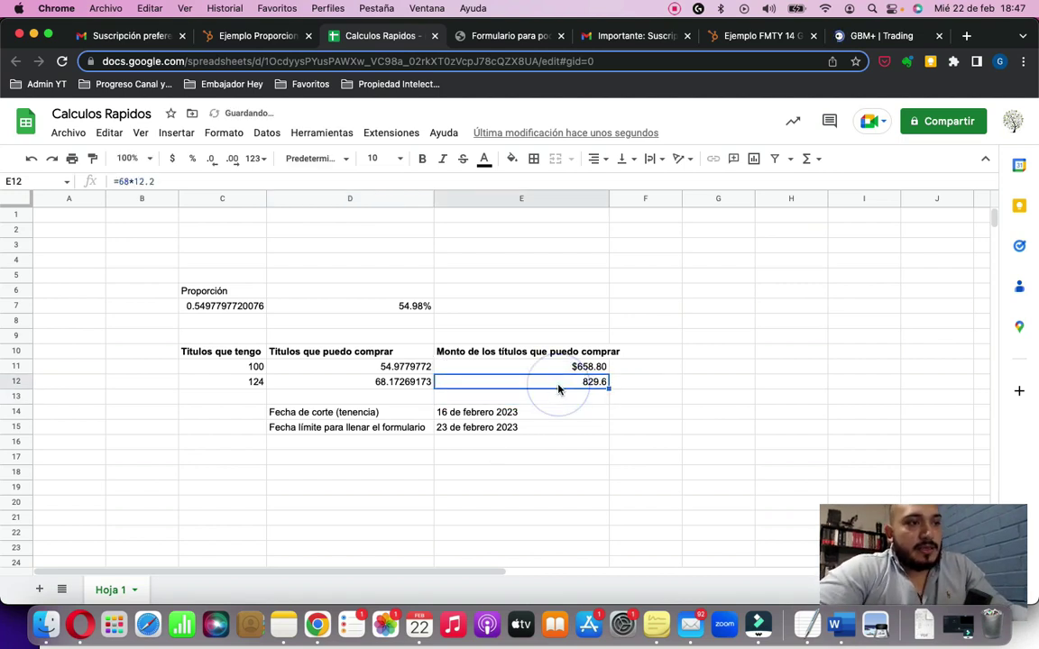
{"action": "left_click", "coordinate": [169, 155]}
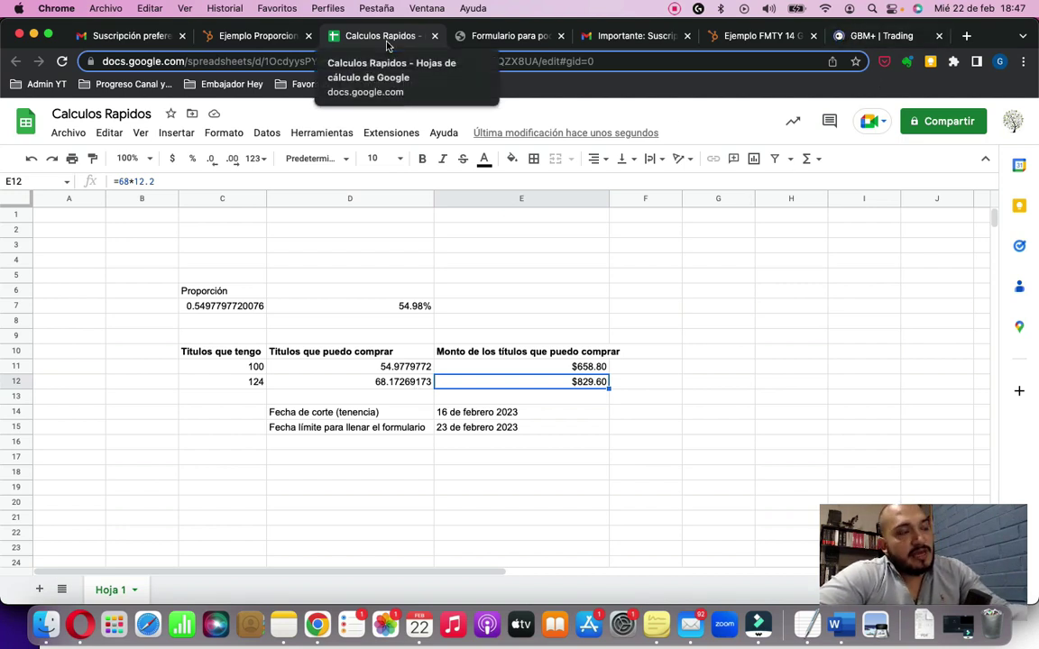
Step: Review the subscription email in Gmail for the payment requirement, the form deadline and the form link
{"action": "left_click", "coordinate": [142, 38]}
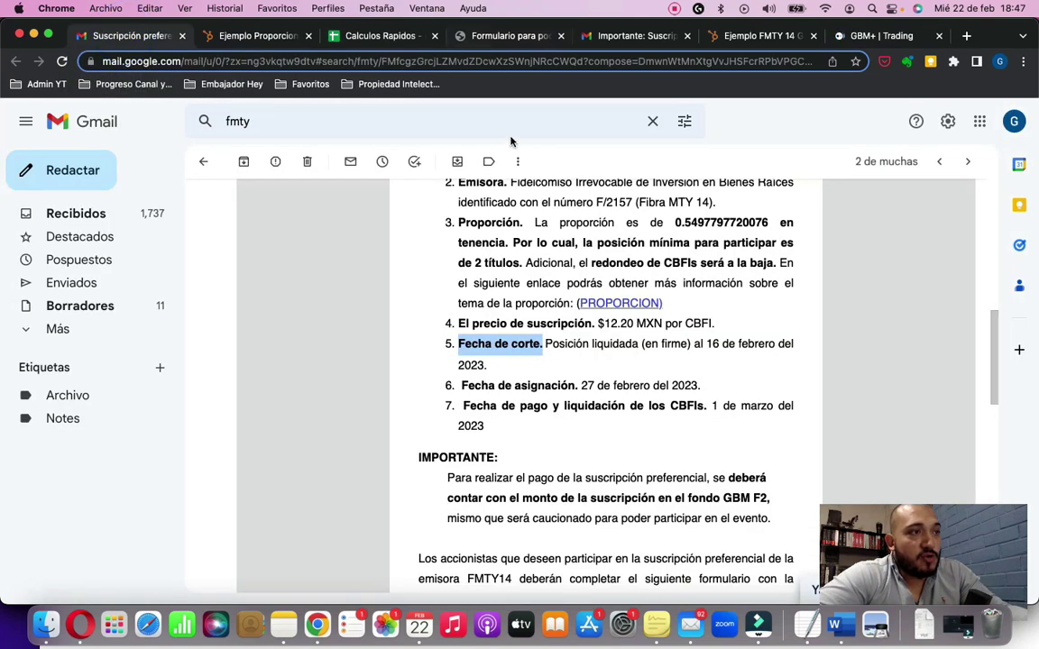
{"action": "scroll", "coordinate": [543, 333], "scroll_direction": "down", "scroll_amount": 4}
{"action": "scroll", "coordinate": [505, 423], "scroll_direction": "down", "scroll_amount": 1}
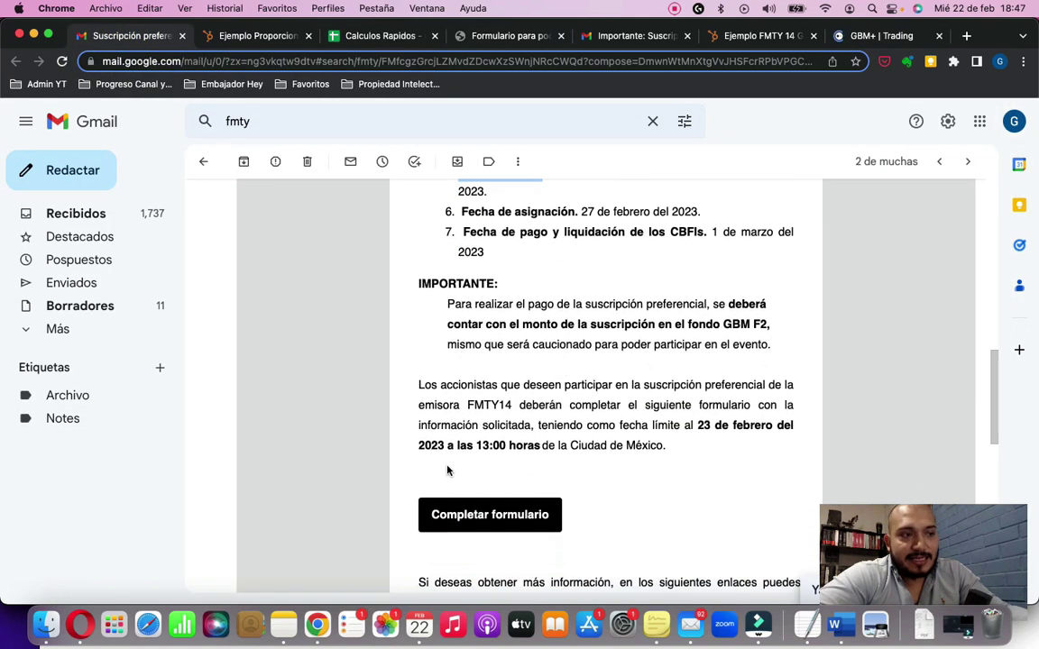
{"action": "scroll", "coordinate": [447, 470], "scroll_direction": "down", "scroll_amount": 2}
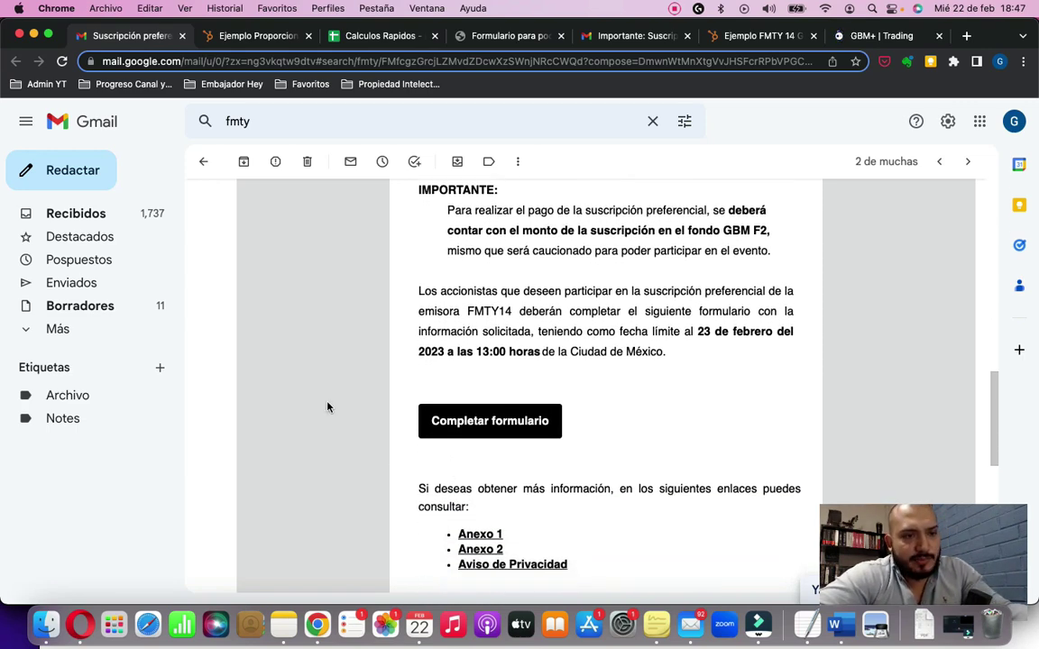
Step: Examine the email, full name and contract number fields of the FMTY14 subscription form, checking the GBM+ trading page in between
{"action": "left_click", "coordinate": [499, 37]}
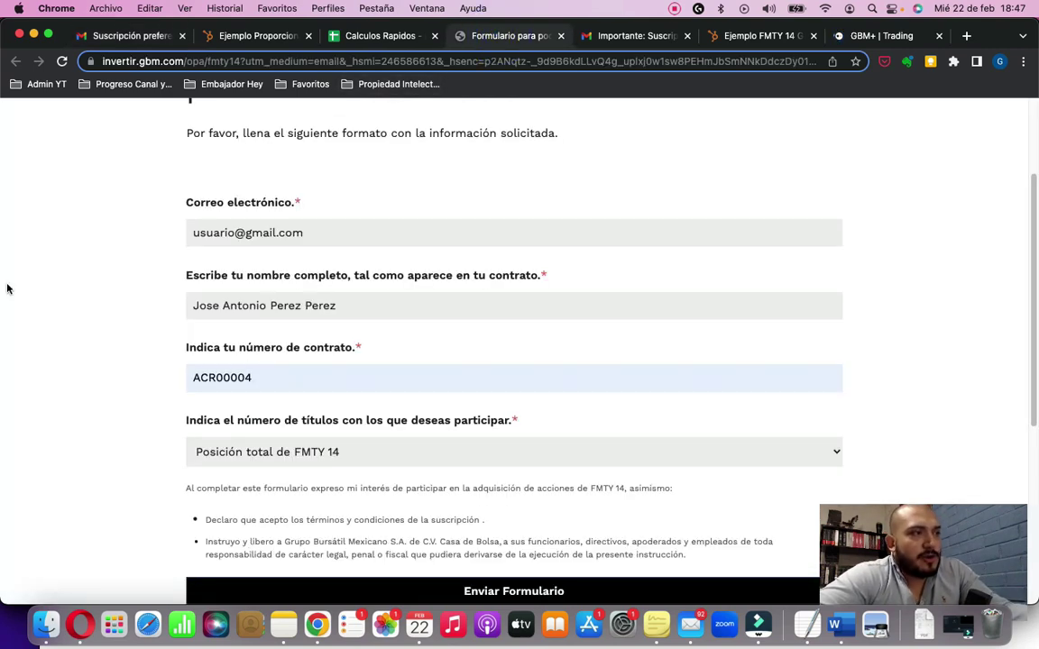
{"action": "left_click", "coordinate": [327, 224]}
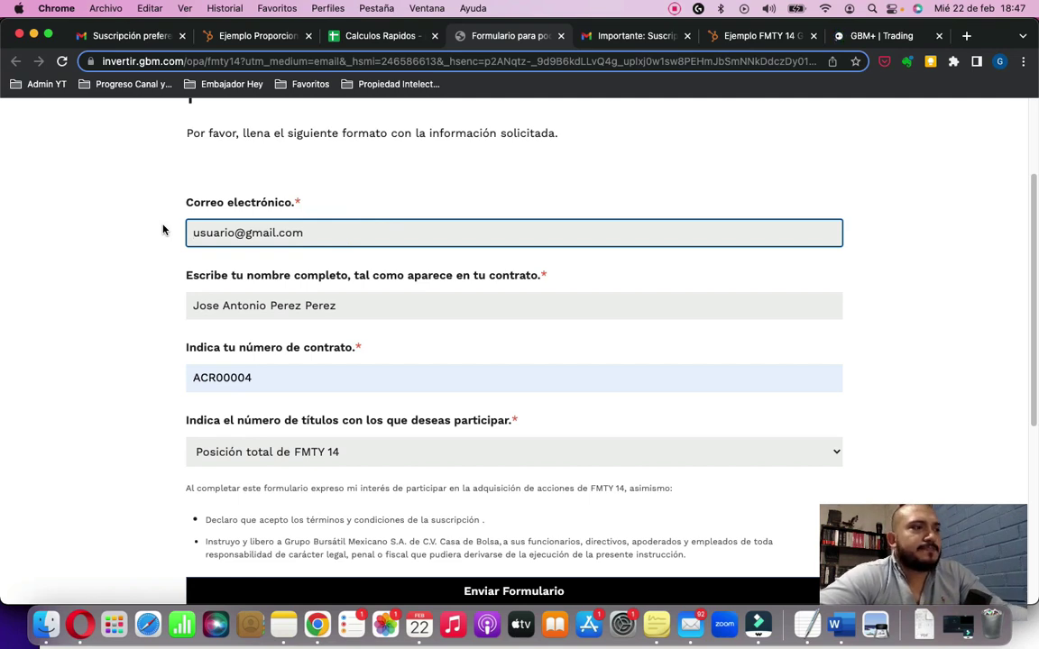
{"action": "left_click", "coordinate": [348, 304]}
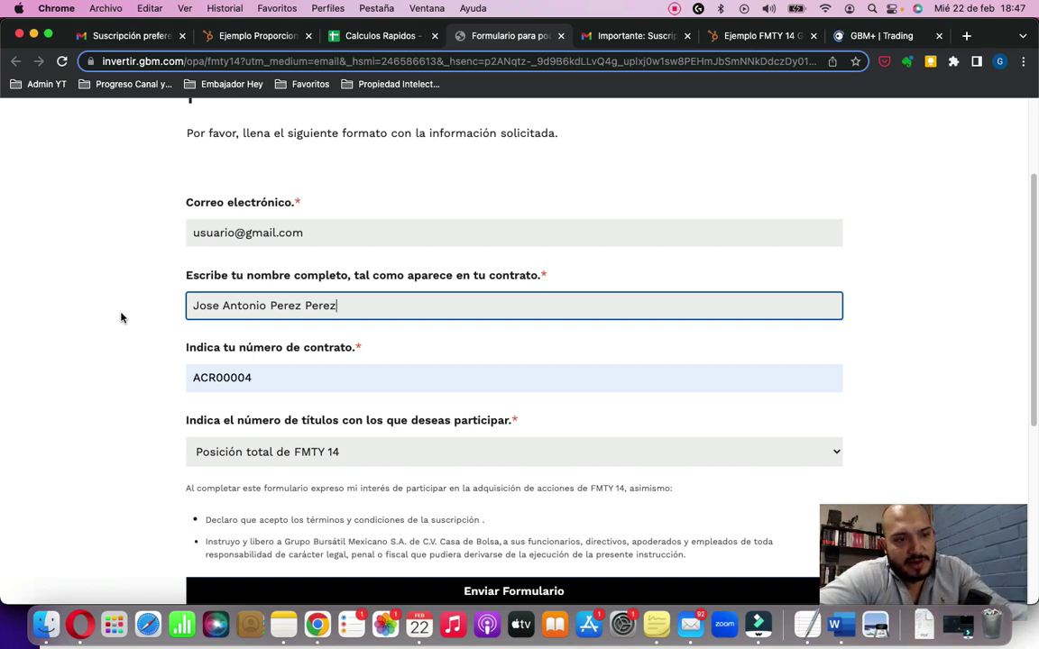
{"action": "left_click", "coordinate": [276, 378]}
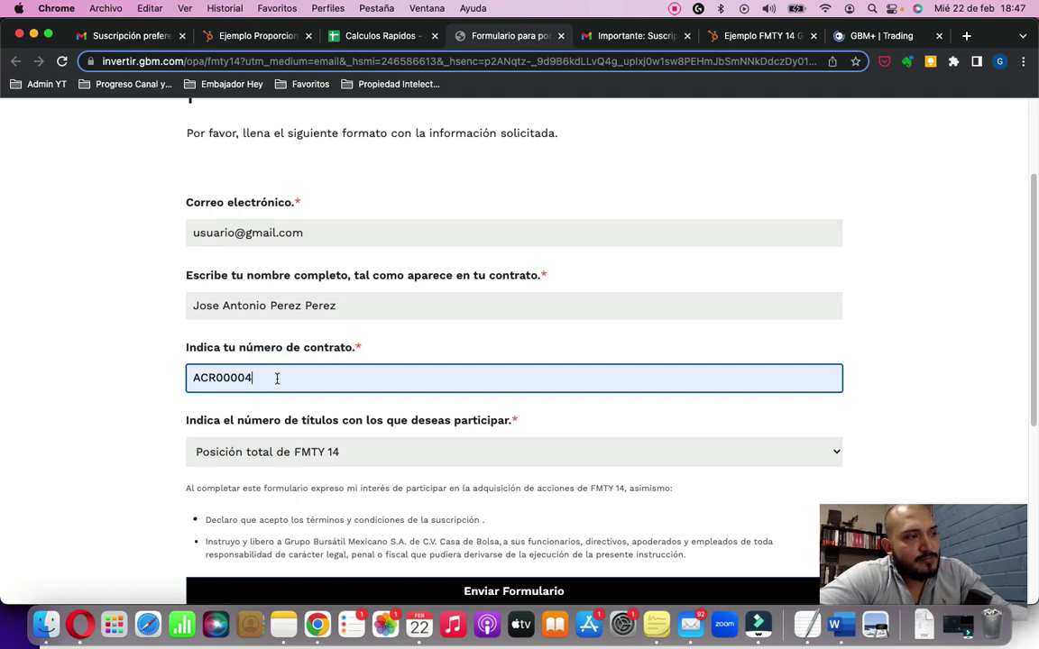
{"action": "left_click", "coordinate": [870, 38]}
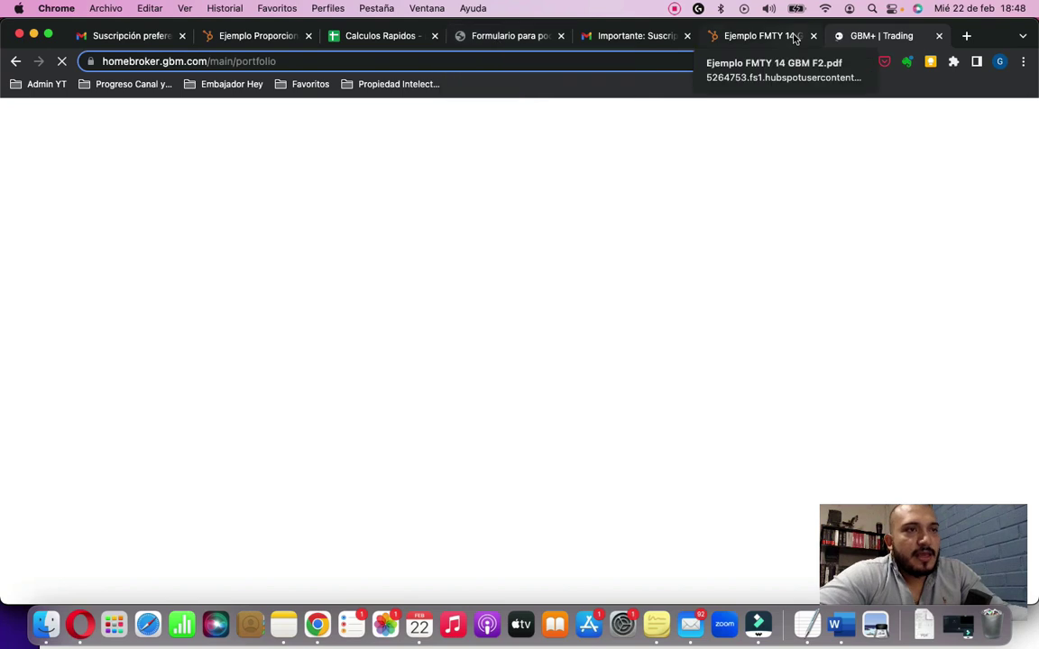
{"action": "left_click", "coordinate": [468, 41]}
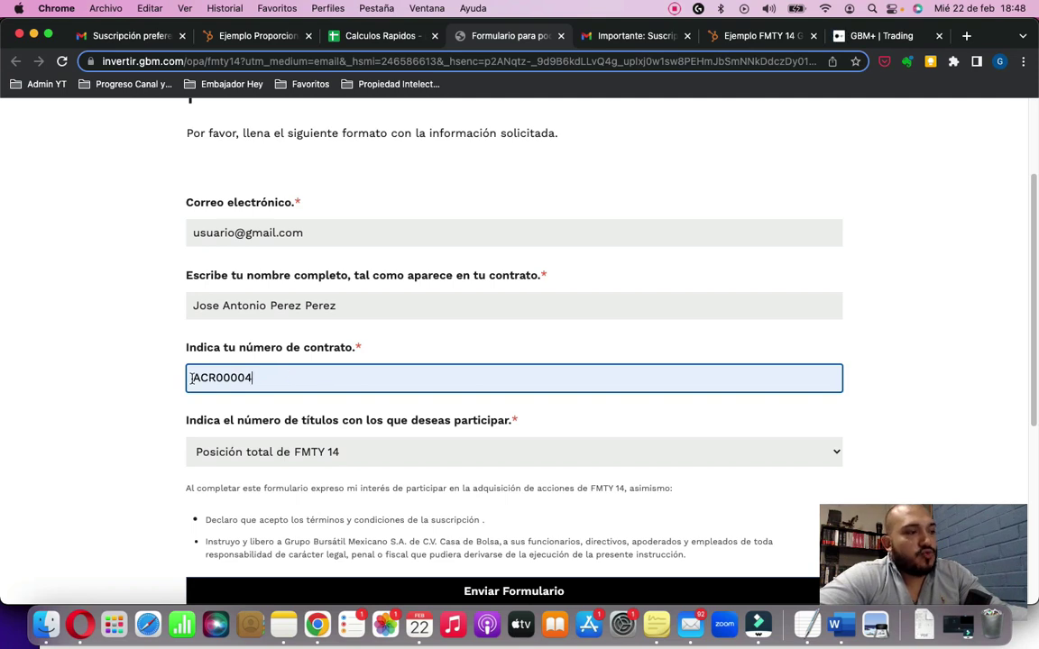
{"action": "left_click", "coordinate": [234, 377]}
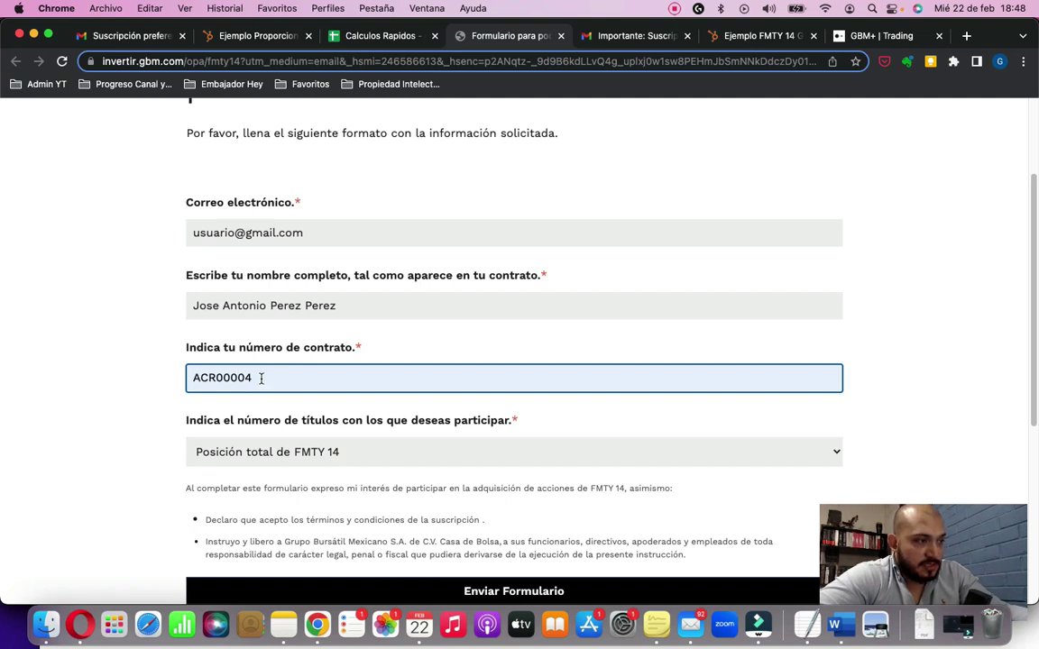
{"action": "left_click", "coordinate": [263, 378]}
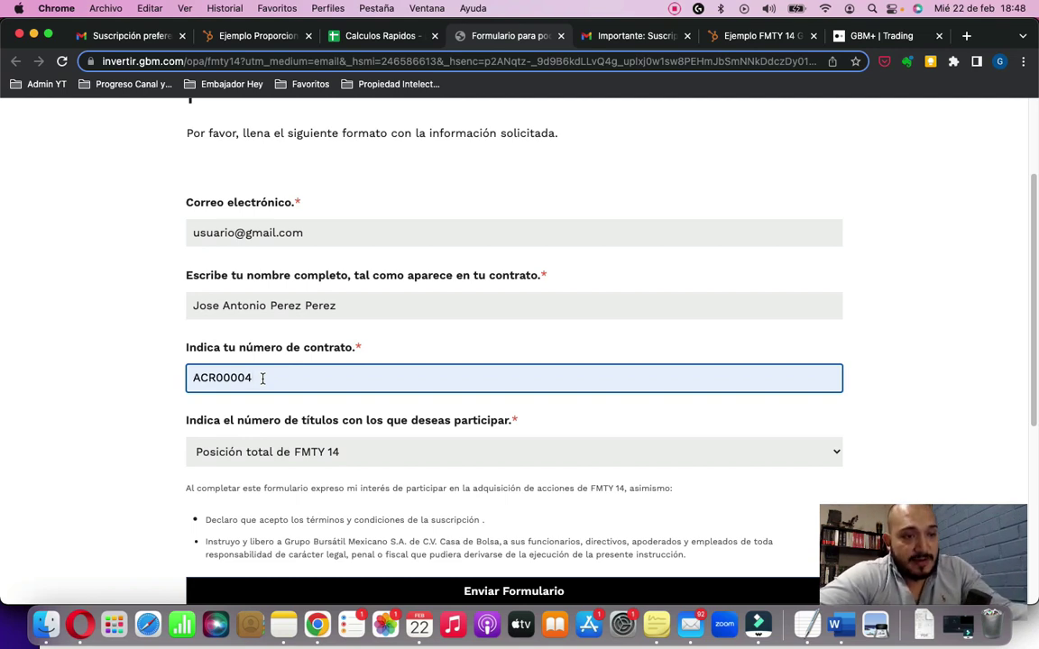
Step: Locate the contract number in the account header of the GBM+ trading page and return to the subscription form
{"action": "left_click", "coordinate": [857, 36]}
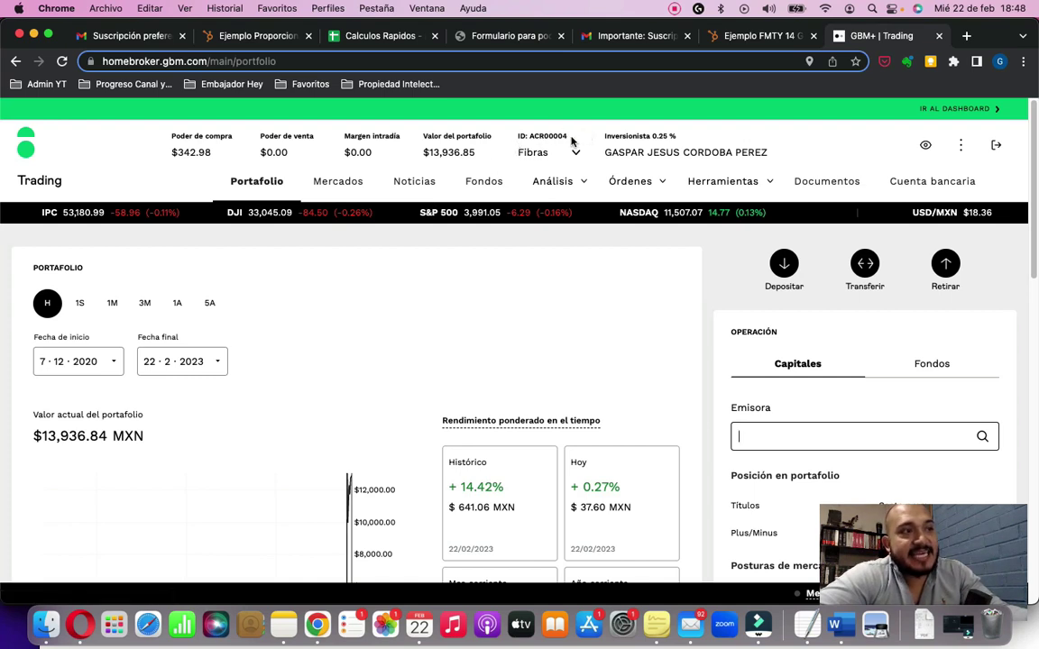
{"action": "left_click_drag", "start_coordinate": [572, 135], "coordinate": [516, 135]}
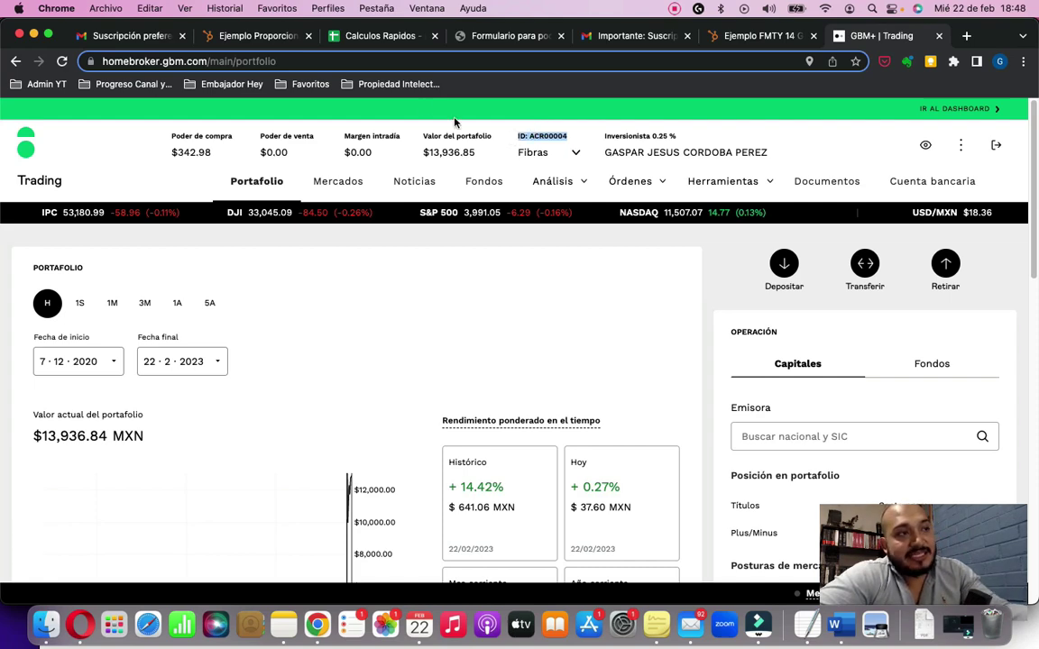
{"action": "left_click", "coordinate": [478, 36]}
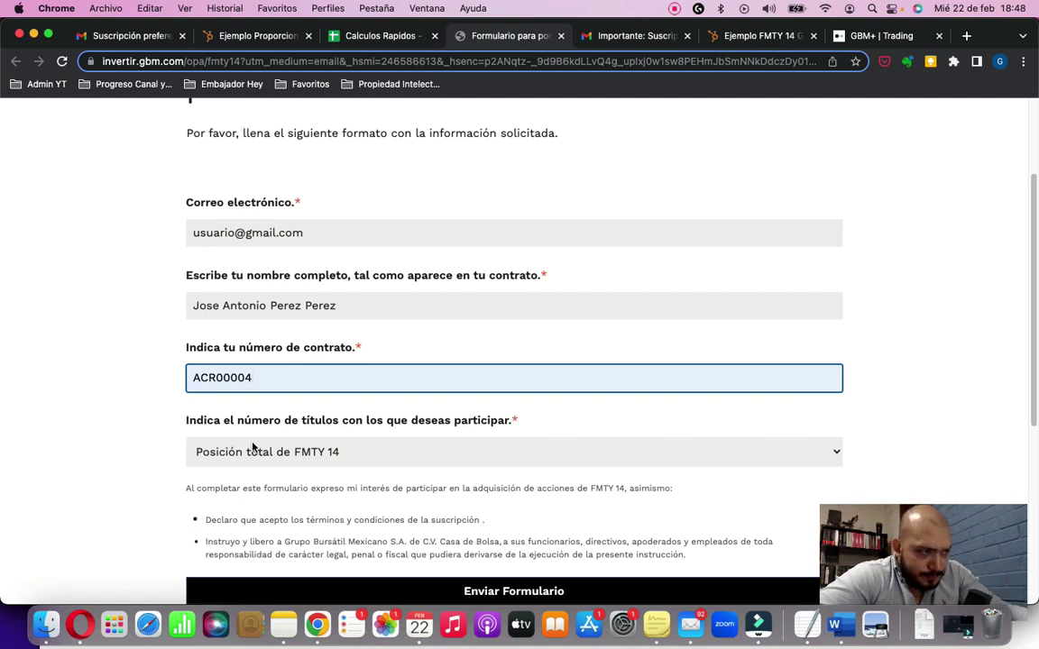
Step: Check the form's options for the number of titles to participate with, keeping Posición total de FMTY 14
{"action": "scroll", "coordinate": [113, 441], "scroll_direction": "down", "scroll_amount": 2}
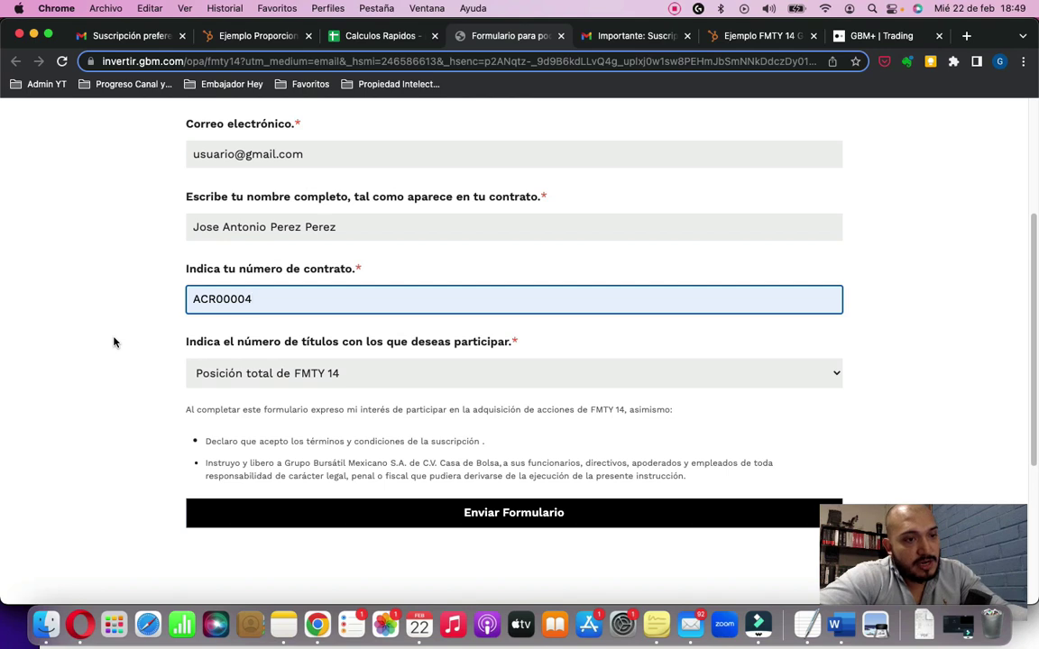
{"action": "left_click", "coordinate": [211, 377]}
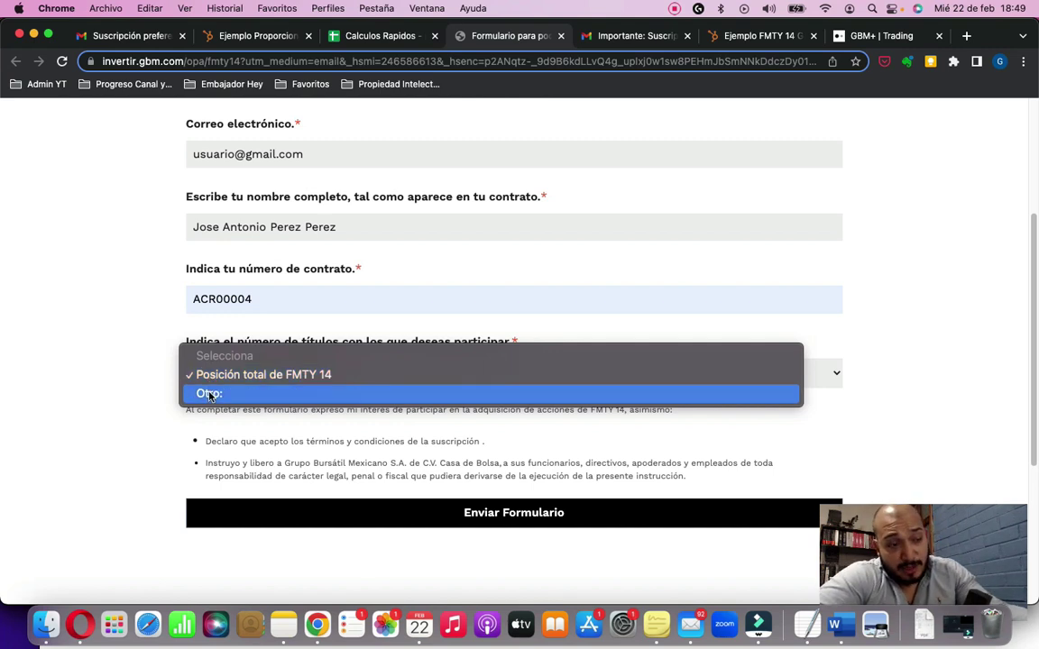
{"action": "left_click", "coordinate": [94, 349]}
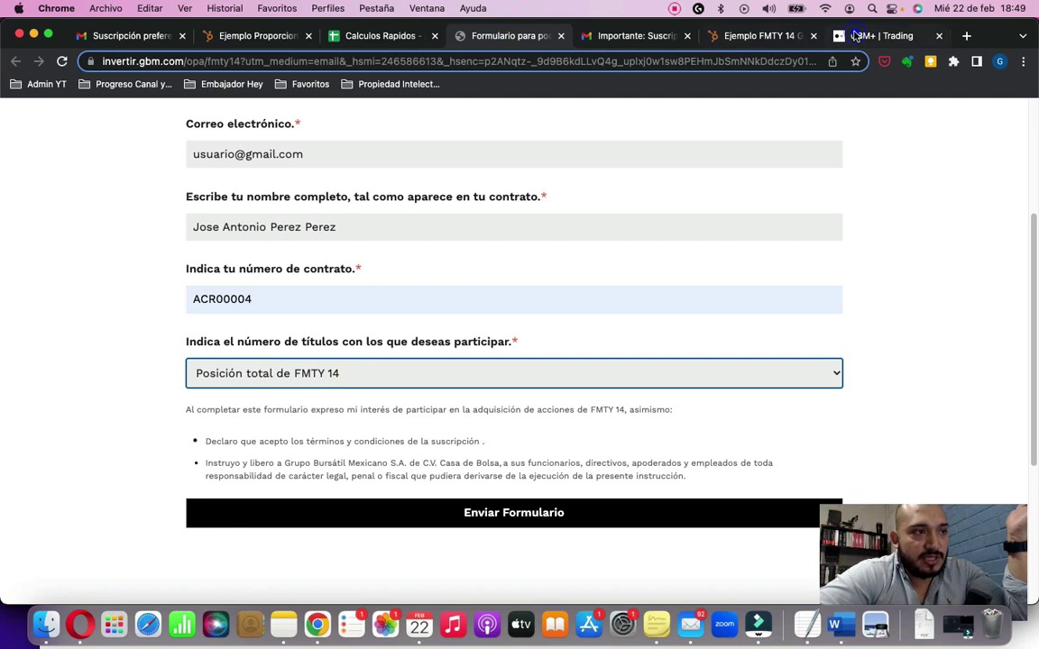
Step: Expand Mercado de Capitales Nacional in the GBM+ portfolio to check the FMTY 14 holding
{"action": "key", "text": "super+9"}
{"action": "scroll", "coordinate": [542, 287], "scroll_direction": "down", "scroll_amount": 10}
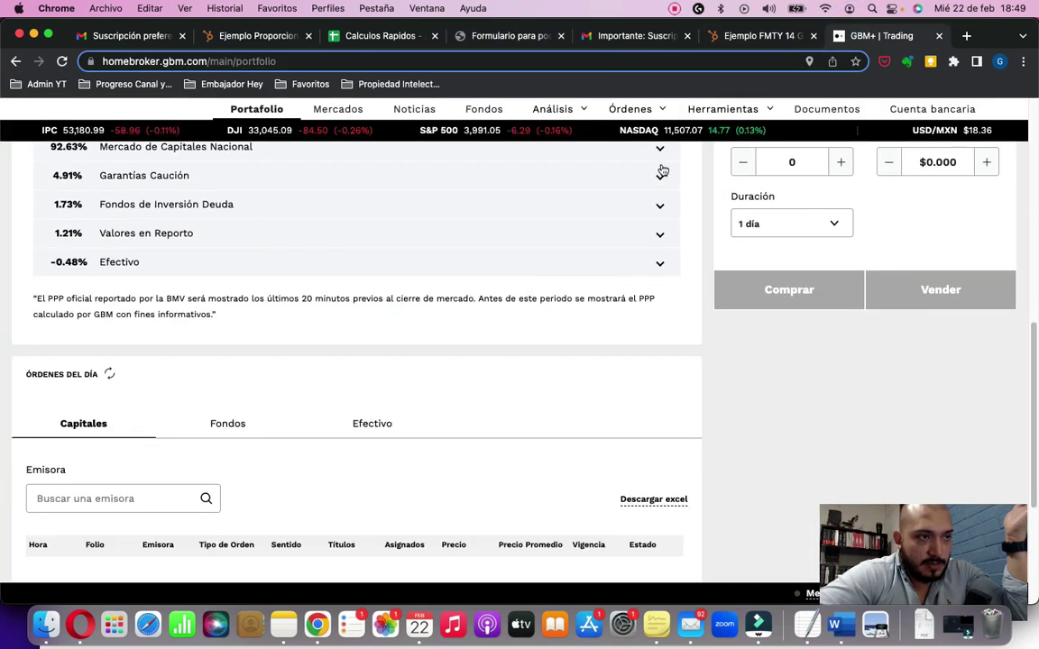
{"action": "scroll", "coordinate": [648, 177], "scroll_direction": "up", "scroll_amount": 1}
{"action": "left_click", "coordinate": [661, 178]}
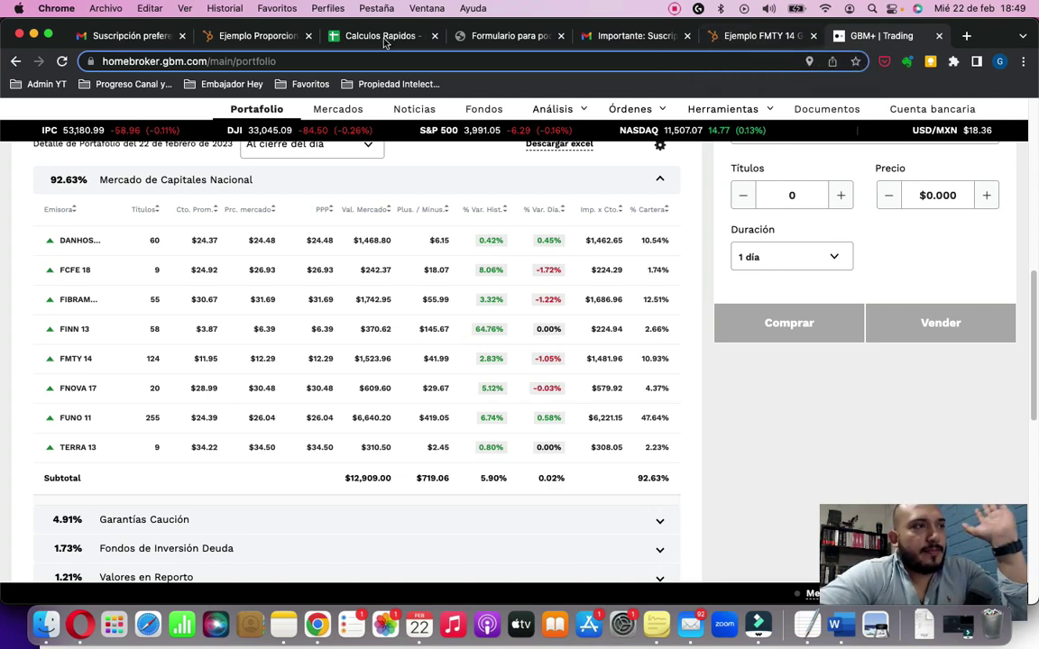
Step: Compare the purchasable titles in cells D12 and D11 of the Calculos Rapidos spreadsheet with the titles held
{"action": "left_click", "coordinate": [342, 36]}
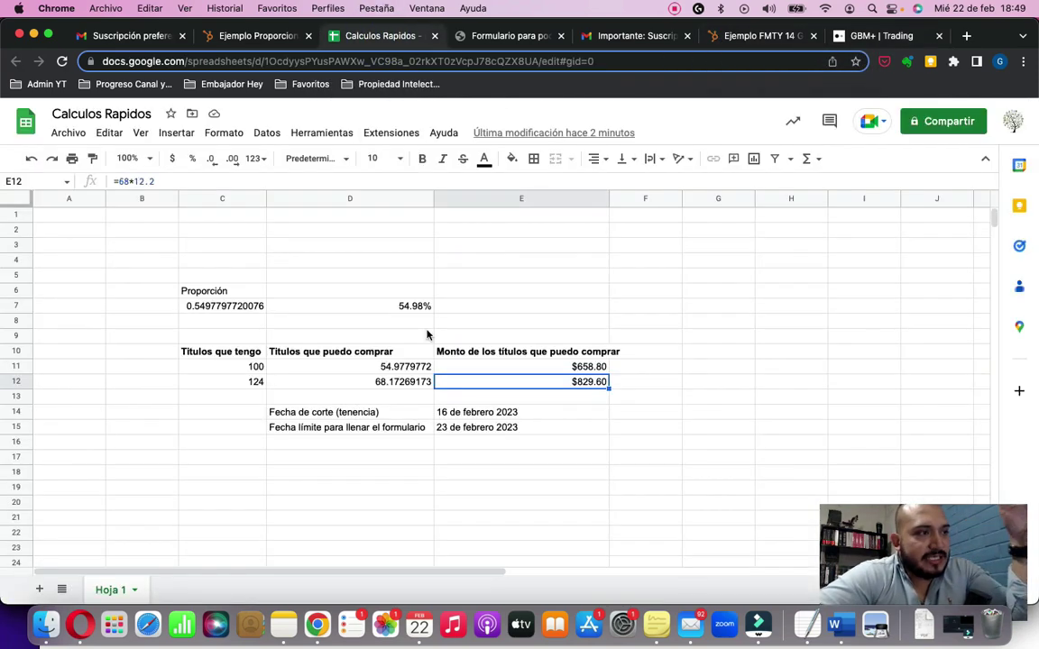
{"action": "left_click", "coordinate": [360, 383]}
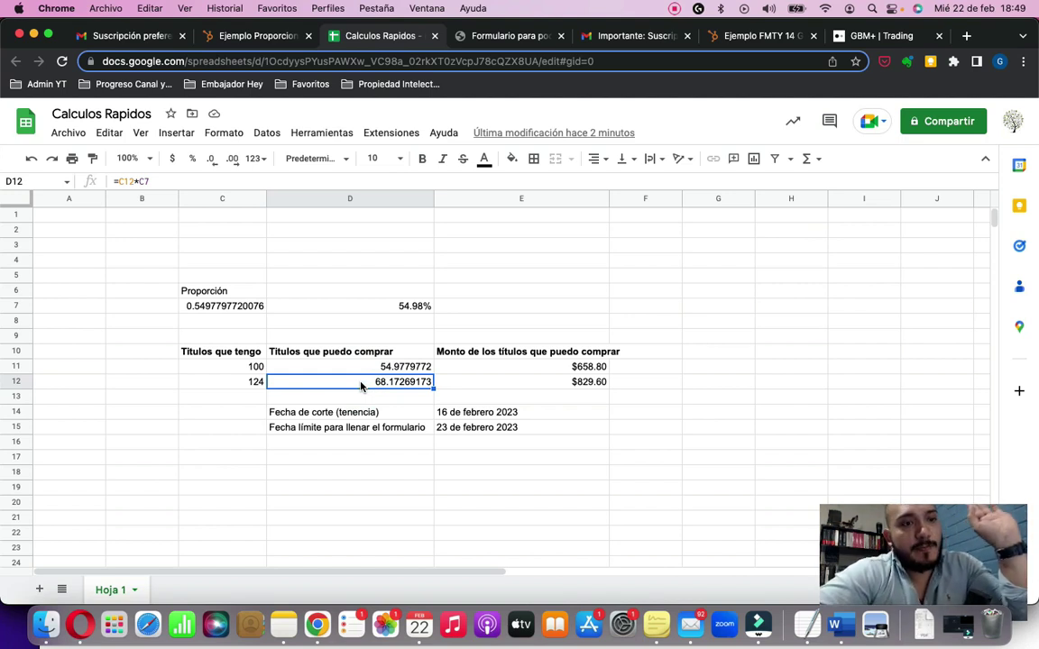
{"action": "left_click", "coordinate": [256, 368]}
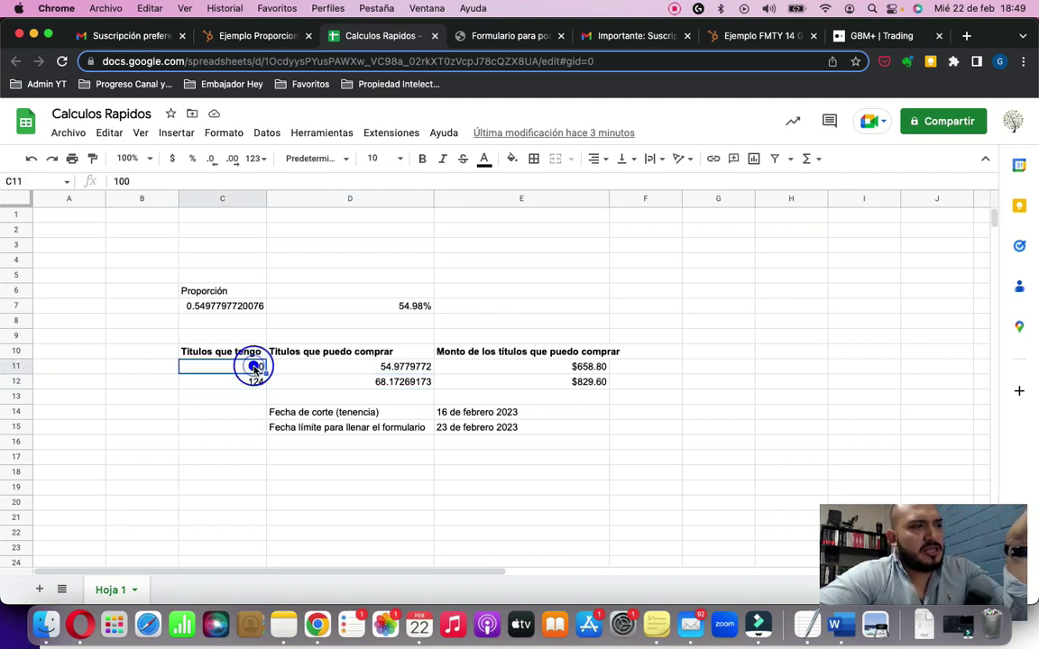
{"action": "left_click", "coordinate": [342, 367]}
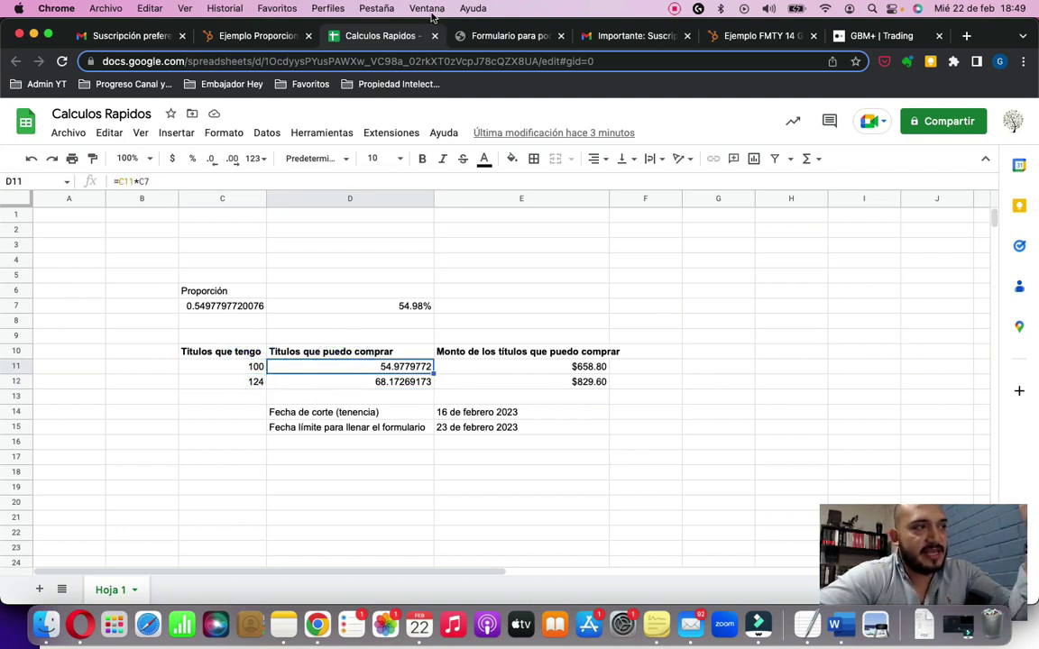
Step: Return to the subscription form and review the total position choice in its titles field without changing it
{"action": "left_click", "coordinate": [484, 33]}
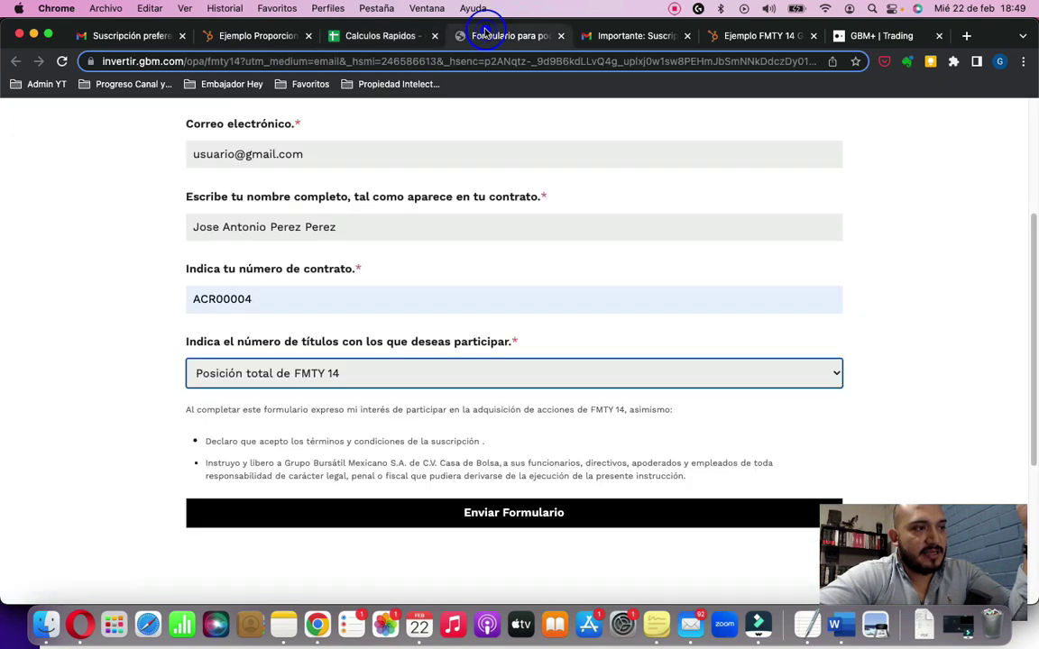
{"action": "left_click", "coordinate": [275, 373]}
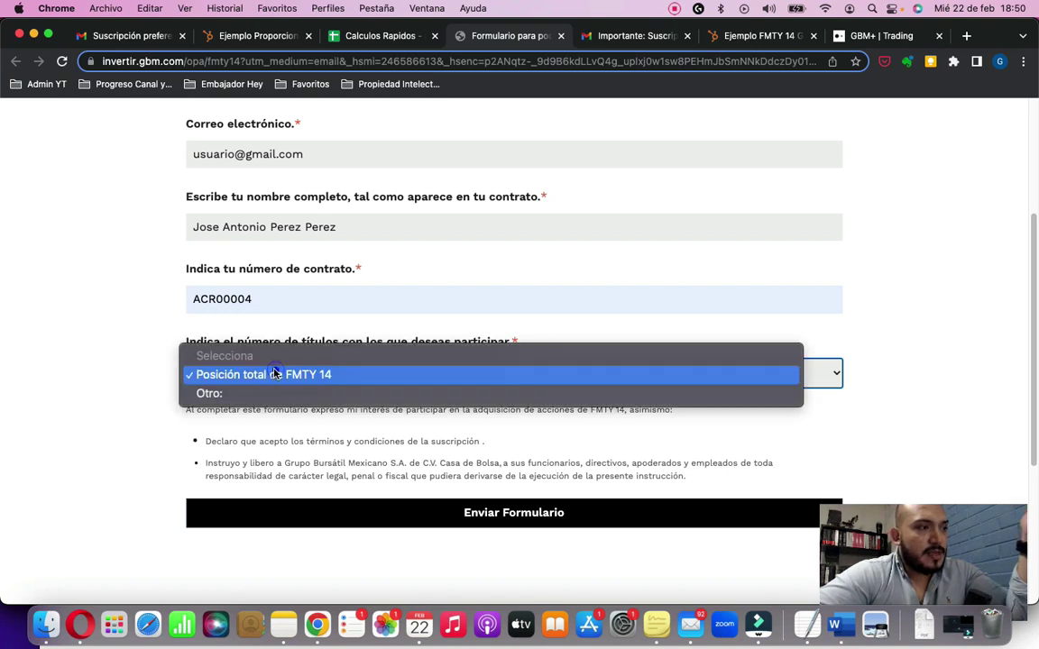
{"action": "left_click", "coordinate": [133, 413]}
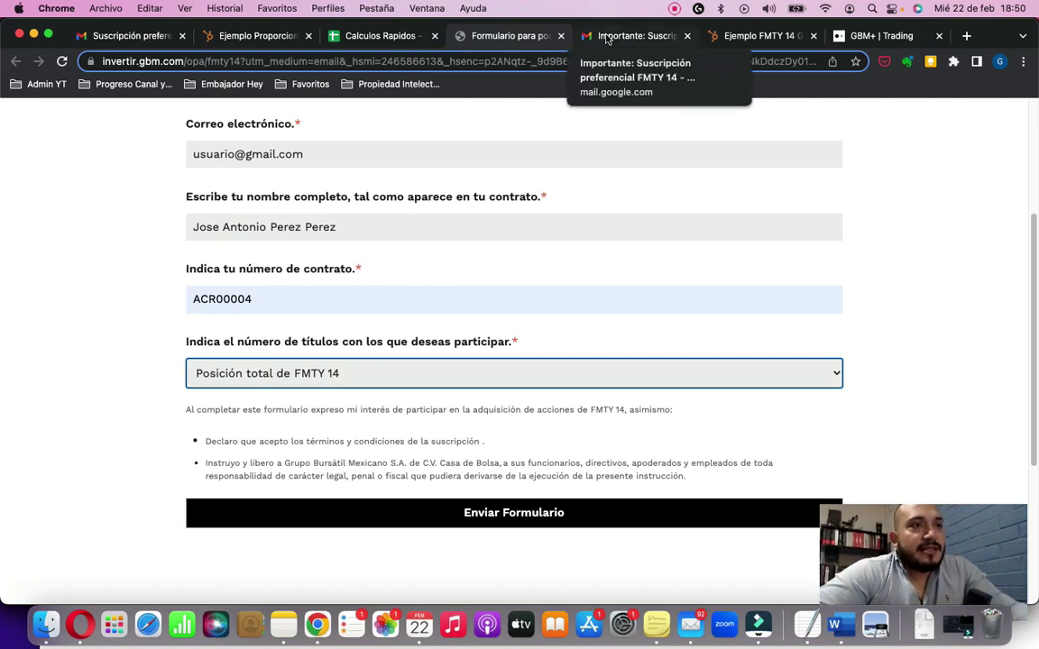
Step: Read the follow-up FMTY 14 email in Gmail about holding the subscription amount in the GBM F2 fund
{"action": "left_click", "coordinate": [607, 37]}
{"action": "scroll", "coordinate": [421, 316], "scroll_direction": "up", "scroll_amount": 1}
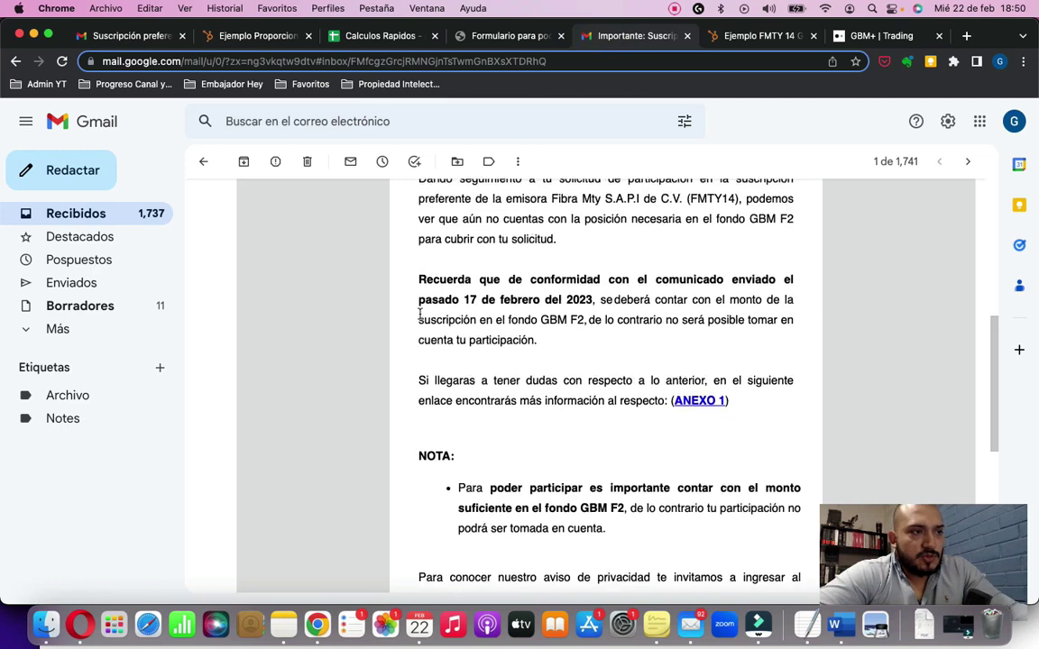
{"action": "scroll", "coordinate": [375, 475], "scroll_direction": "up", "scroll_amount": 3}
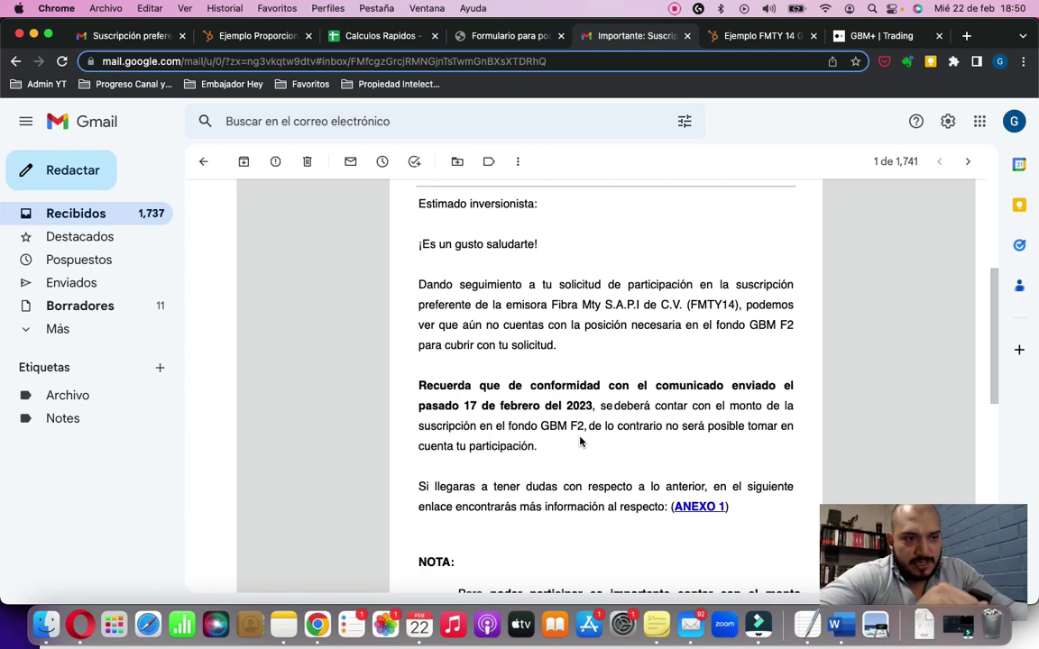
Step: Review the portfolio value, returns and national capital market holdings on the GBM+ trading page
{"action": "left_click", "coordinate": [848, 36]}
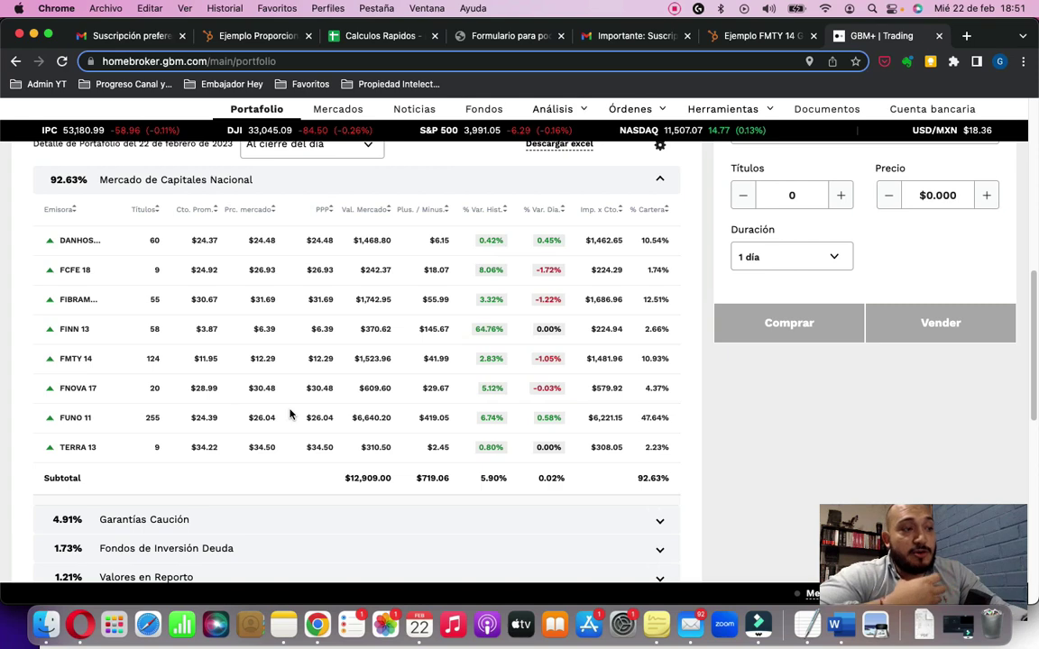
{"action": "scroll", "coordinate": [291, 414], "scroll_direction": "up", "scroll_amount": 1}
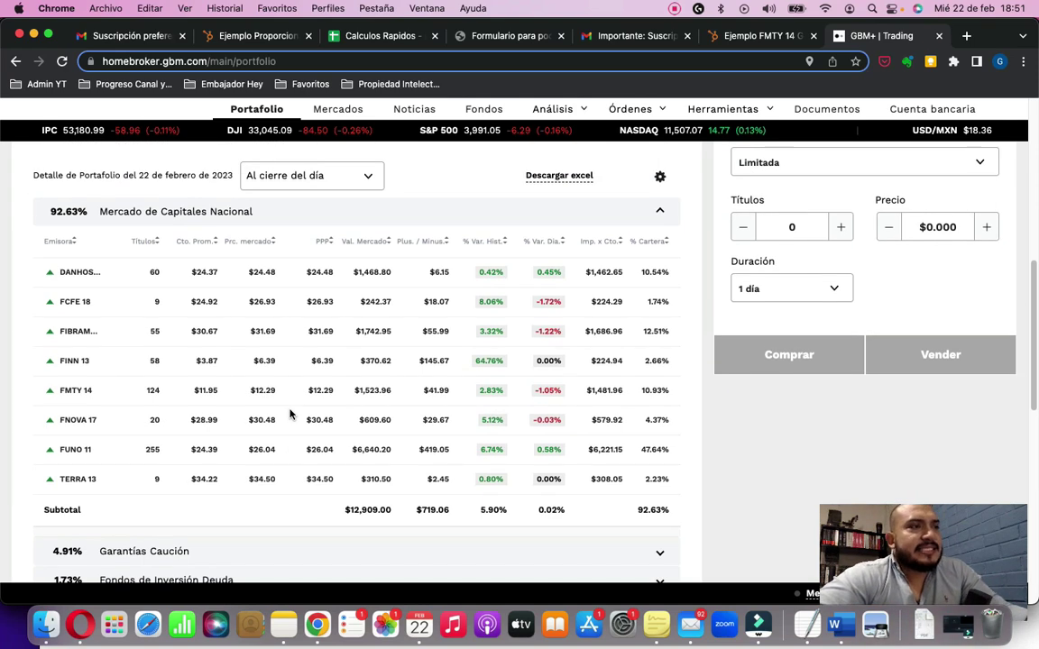
{"action": "scroll", "coordinate": [291, 414], "scroll_direction": "up", "scroll_amount": 9}
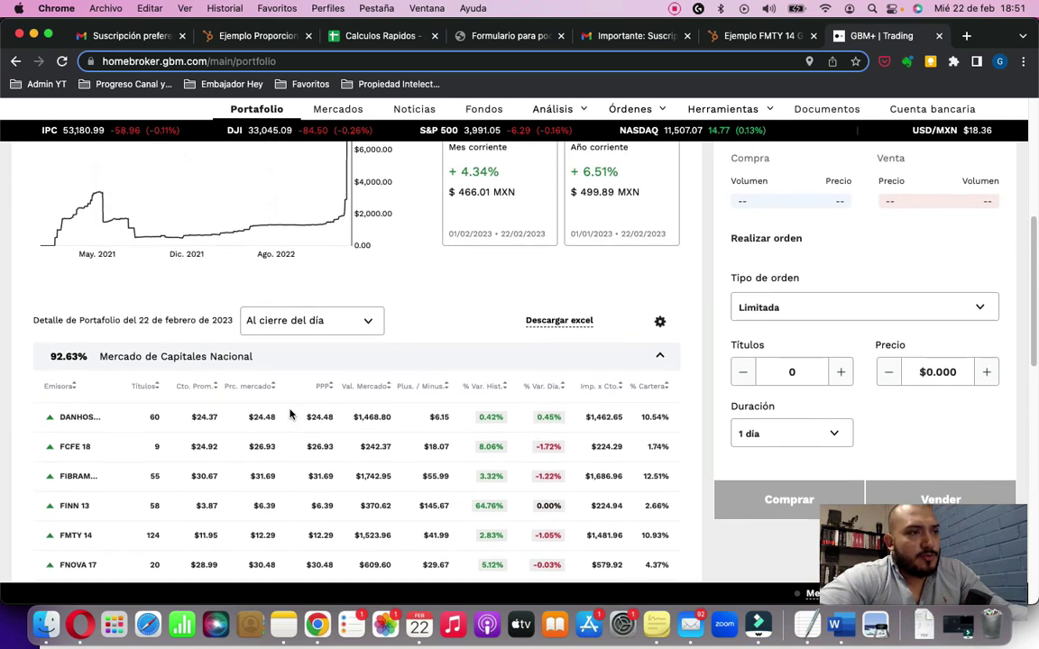
{"action": "scroll", "coordinate": [290, 414], "scroll_direction": "up", "scroll_amount": 2}
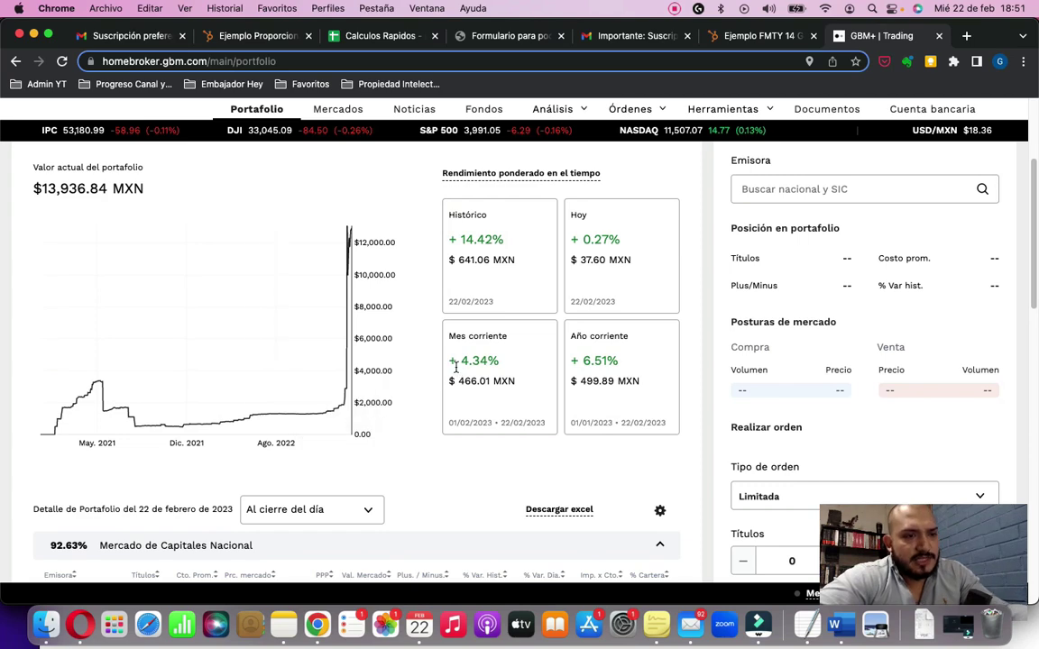
{"action": "scroll", "coordinate": [455, 367], "scroll_direction": "down", "scroll_amount": 8}
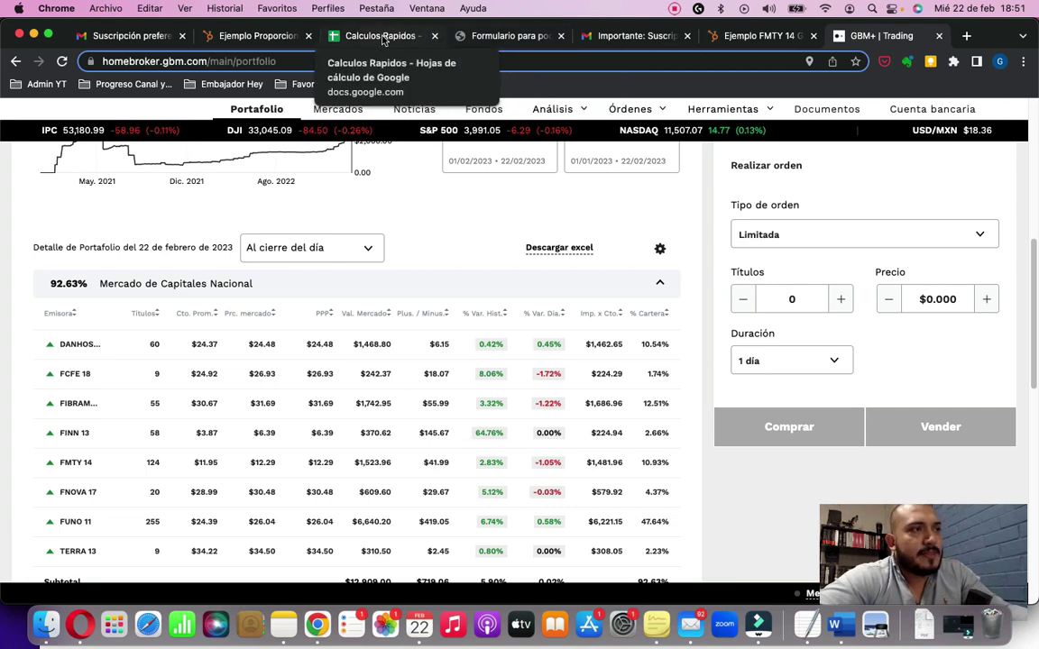
Step: Review the titles held, purchasable titles and purchase amount in row 12 of the Calculos Rapidos spreadsheet
{"action": "left_click", "coordinate": [383, 38]}
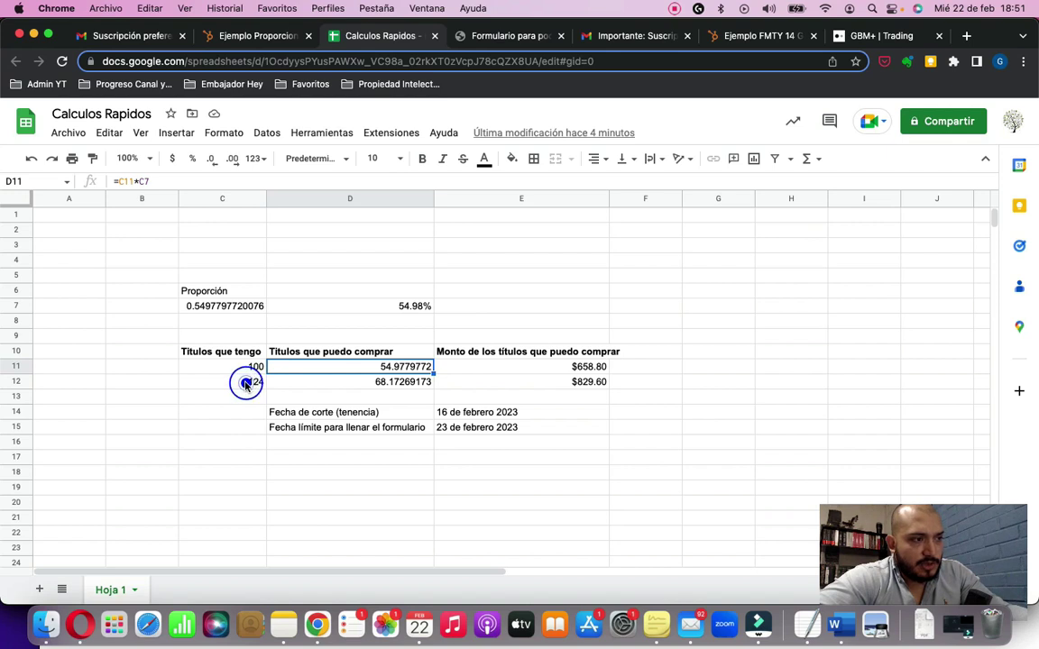
{"action": "left_click", "coordinate": [246, 382]}
{"action": "left_click", "coordinate": [371, 382]}
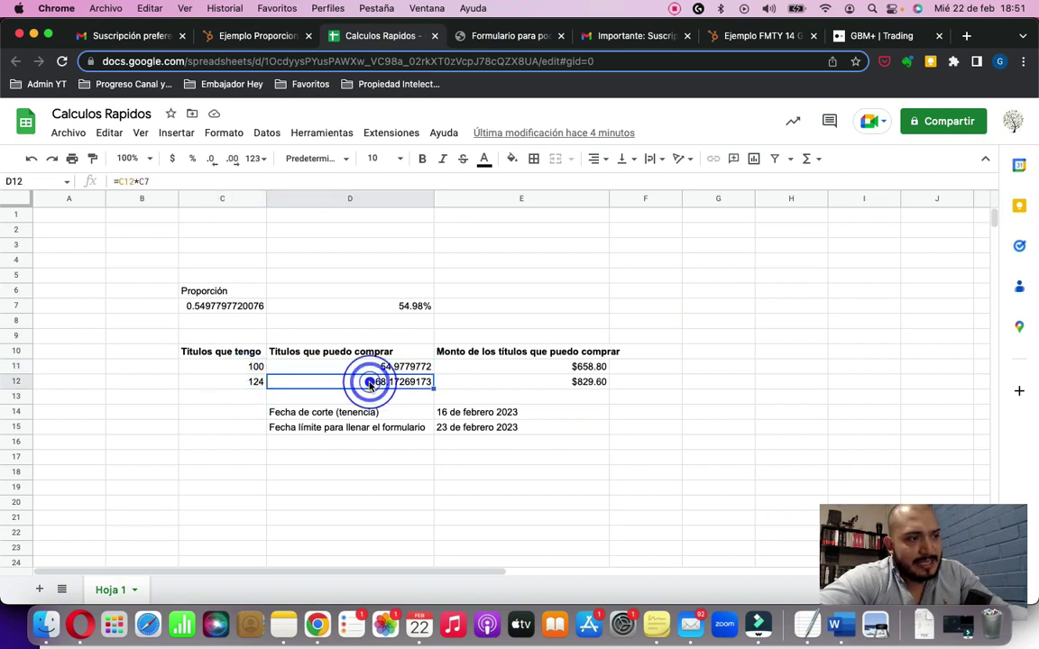
{"action": "left_click", "coordinate": [528, 384]}
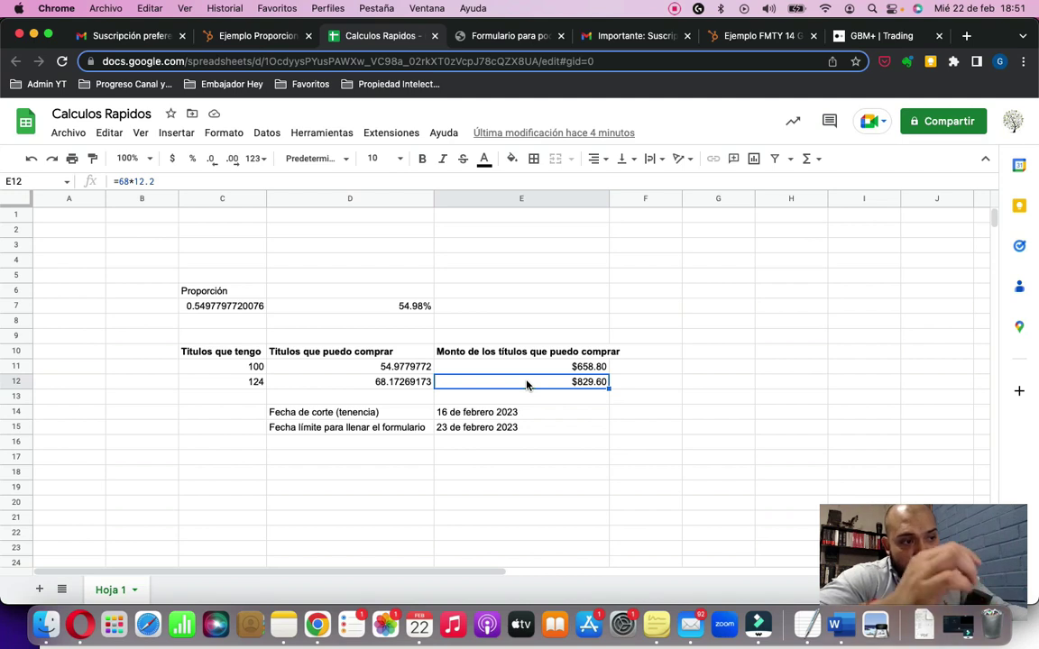
{"action": "left_click", "coordinate": [733, 430]}
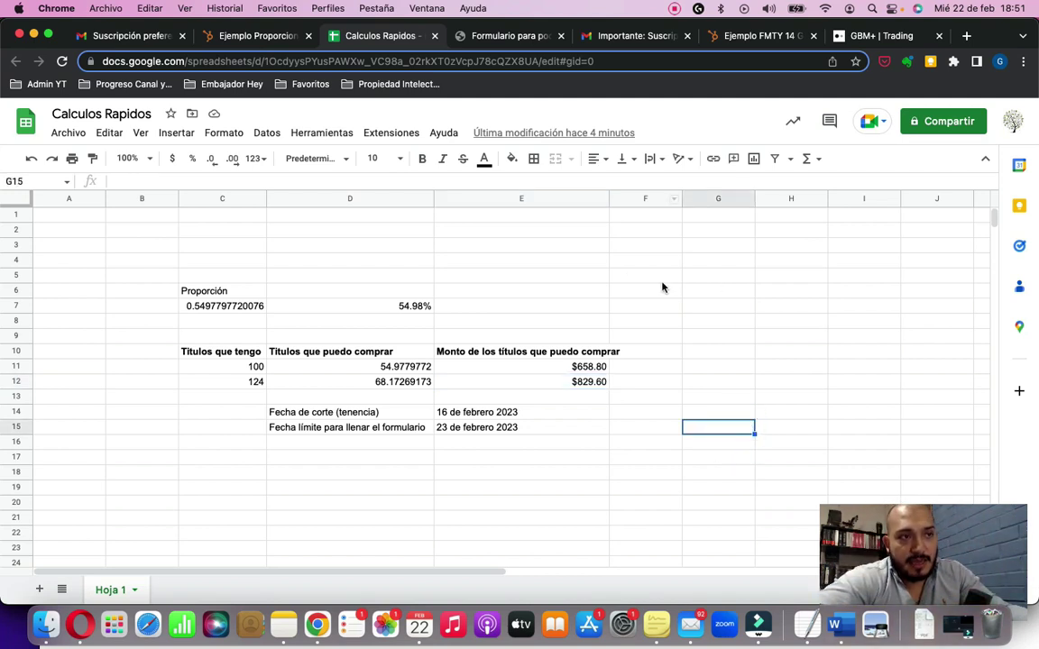